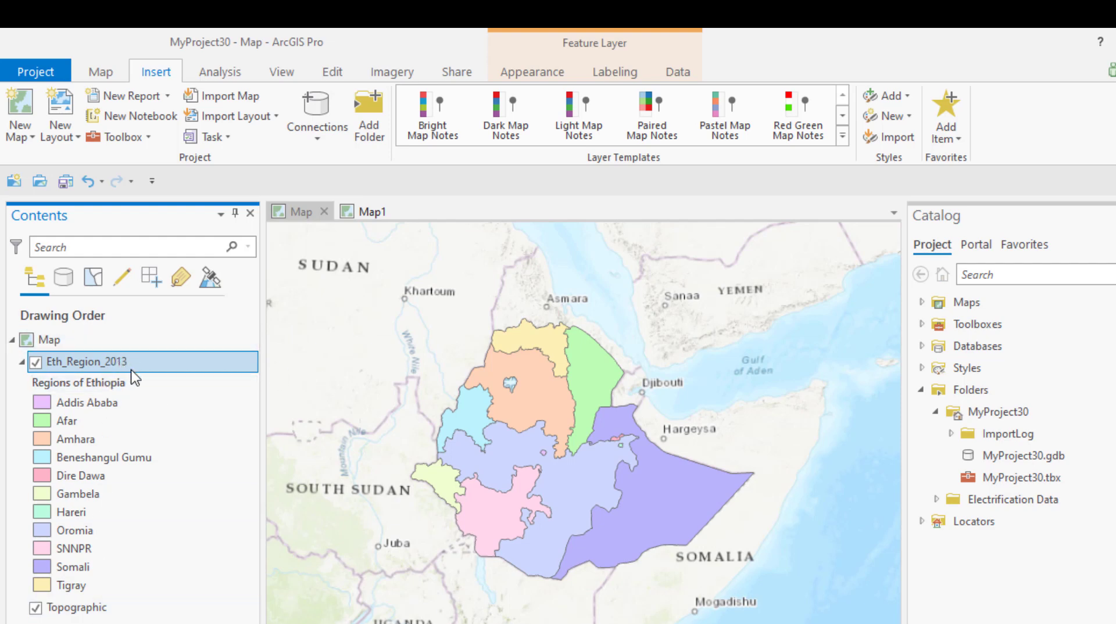
# Step: Save the Eth_Region_2013 layer as the layer file Eth_Region_2013.lyrx in the MyProject30 folder
pyautogui.click(453, 72)
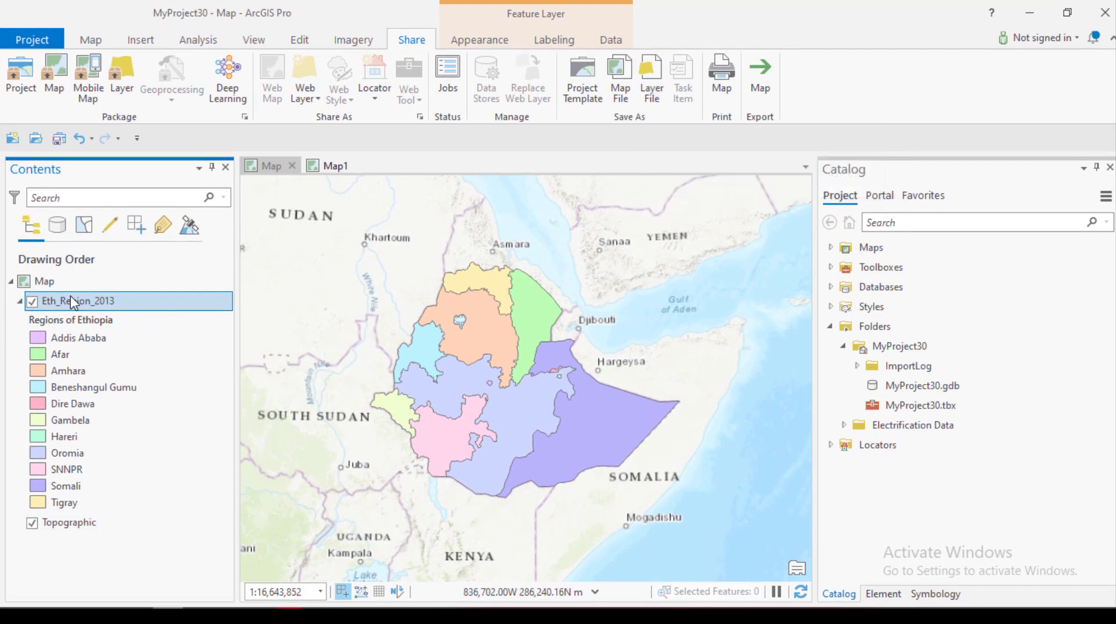
pyautogui.rightClick(135, 309)
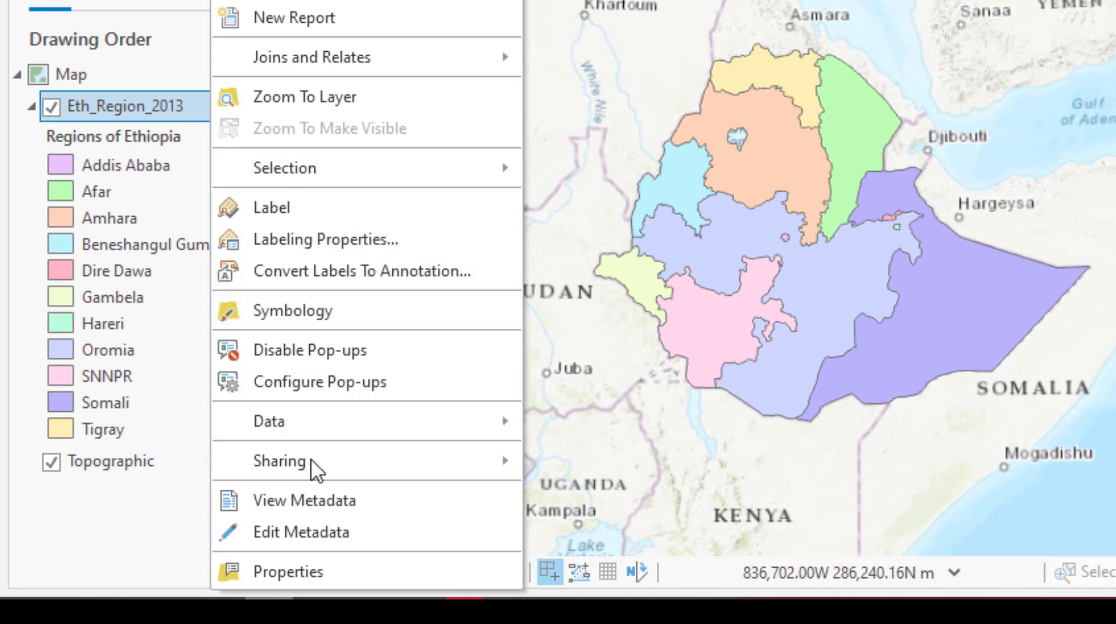
pyautogui.moveTo(312, 460)
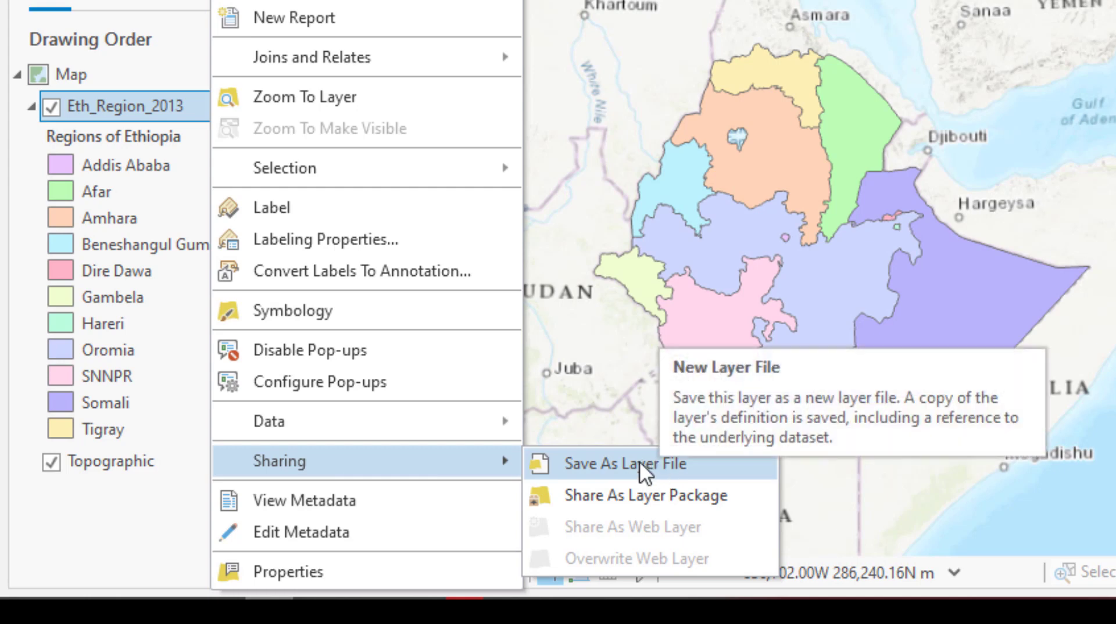
pyautogui.click(699, 464)
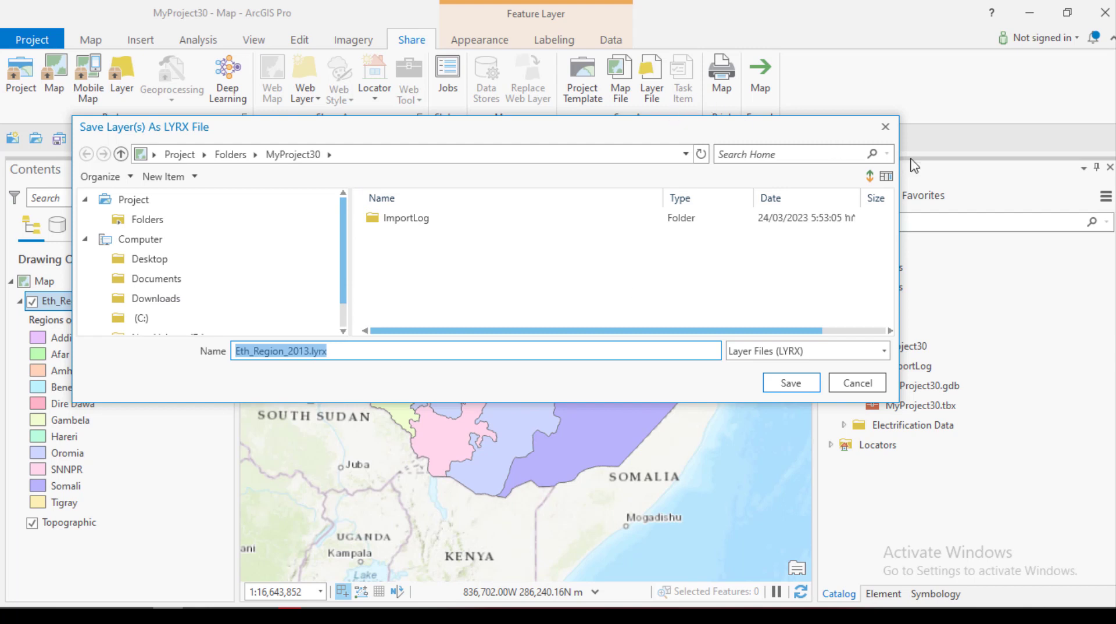
pyautogui.moveTo(896, 240); pyautogui.dragTo(473, 276)
pyautogui.moveTo(251, 136); pyautogui.dragTo(276, 128)
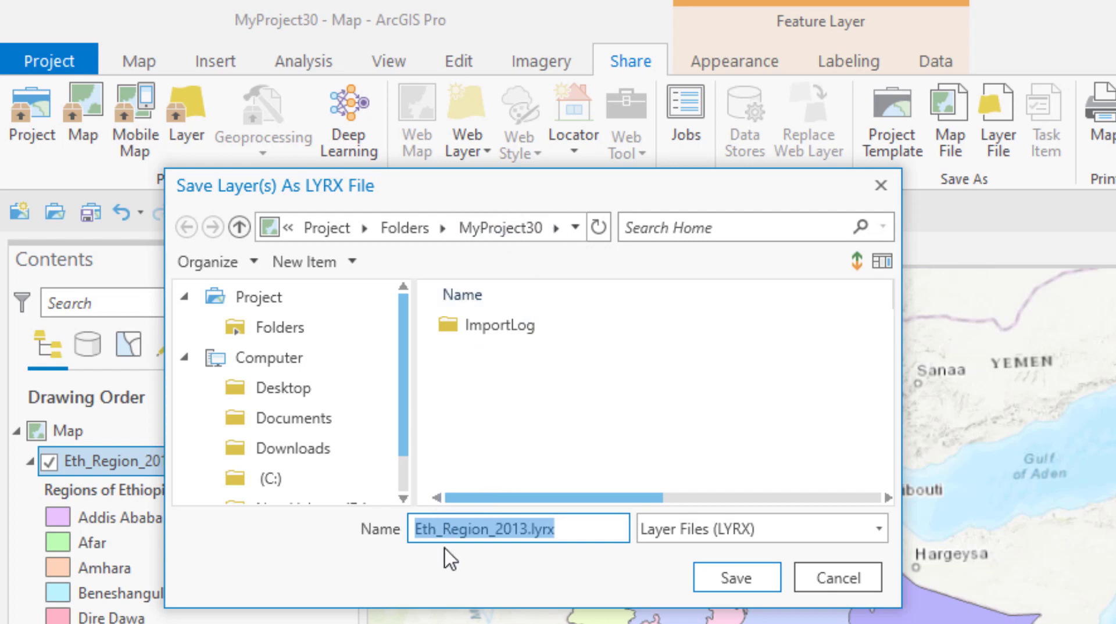
pyautogui.click(568, 530)
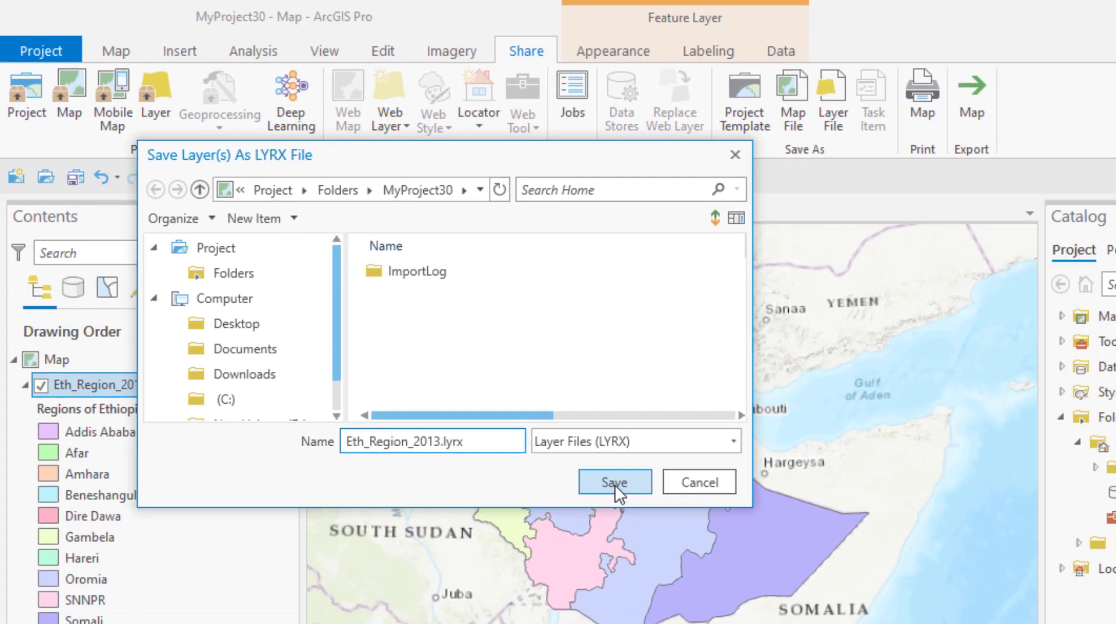
pyautogui.click(738, 579)
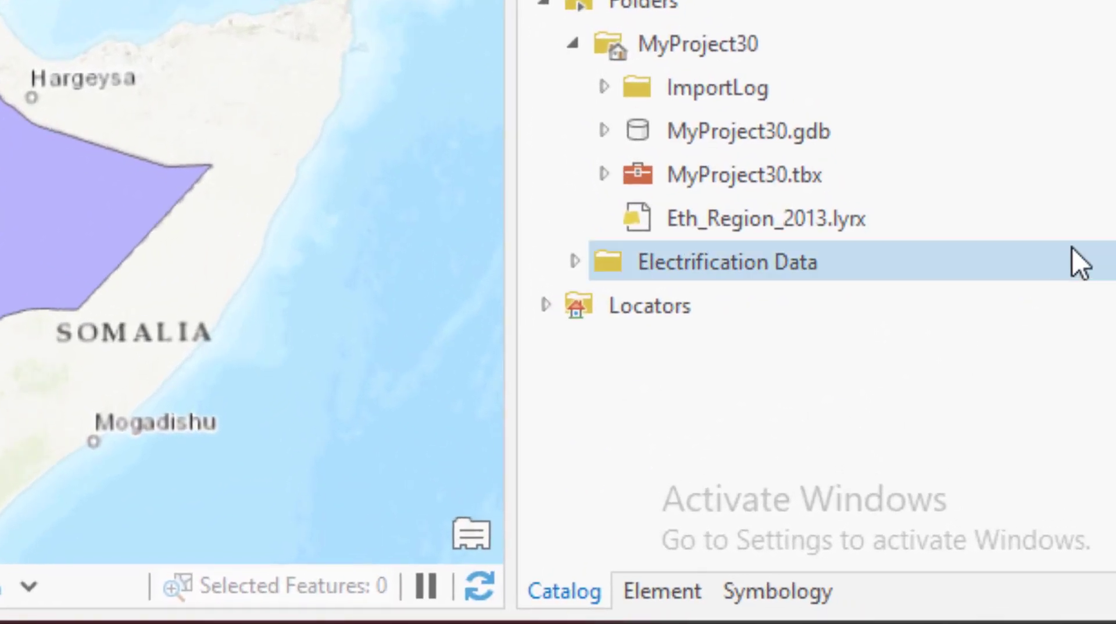
# Step: Examine the saved Eth_Region_2013.lyrx file's location details within the MyProject30 folder of the catalog
pyautogui.moveTo(674, 225)
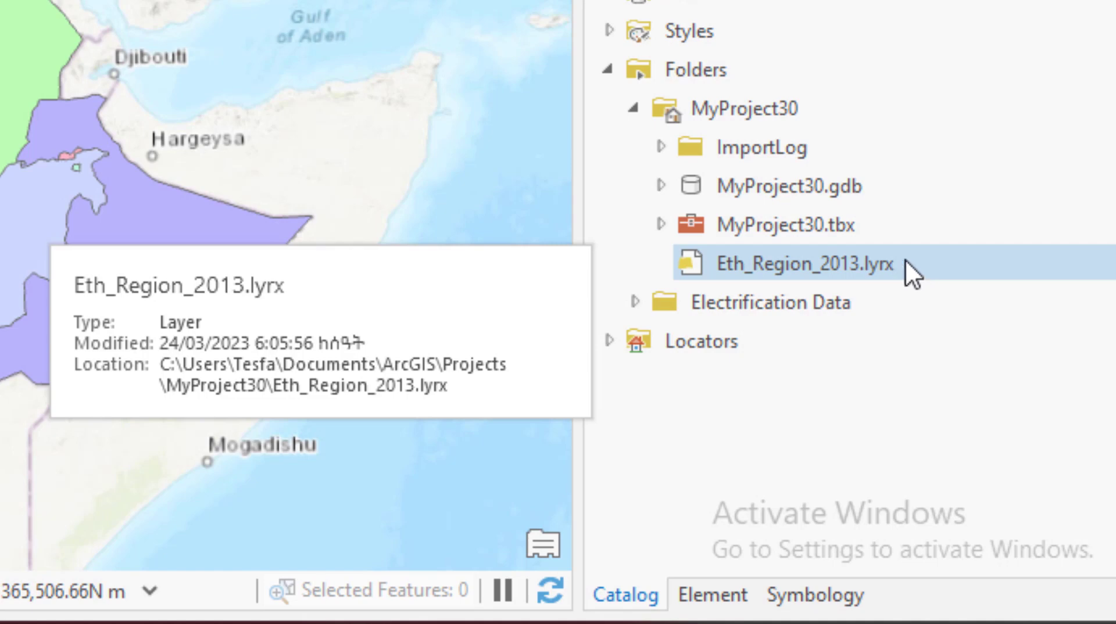
pyautogui.click(609, 70)
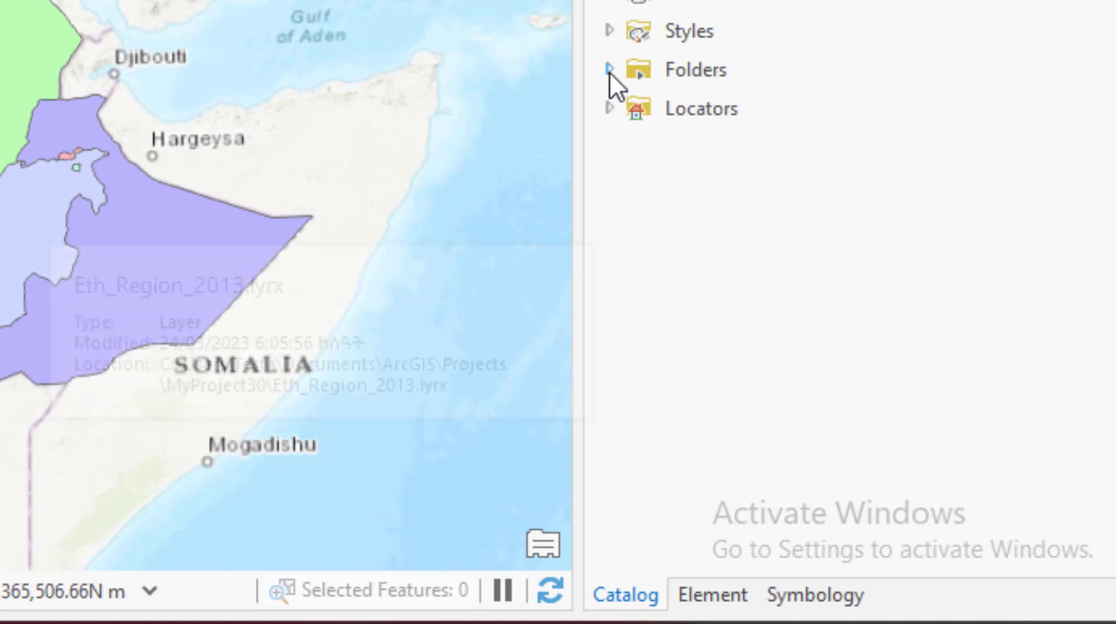
pyautogui.click(609, 70)
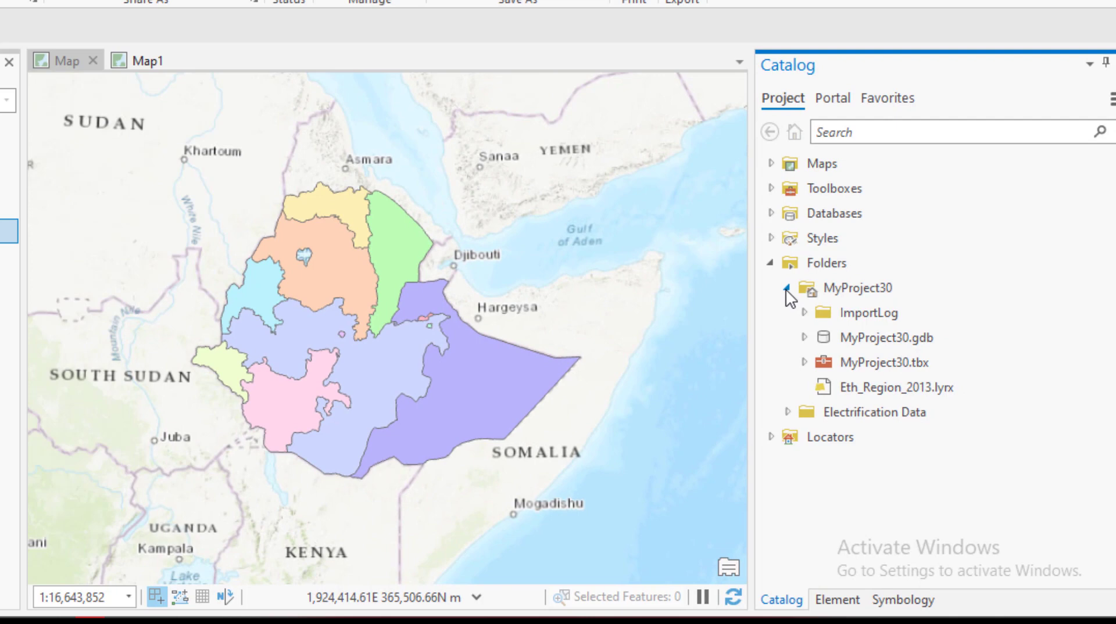
pyautogui.click(786, 288)
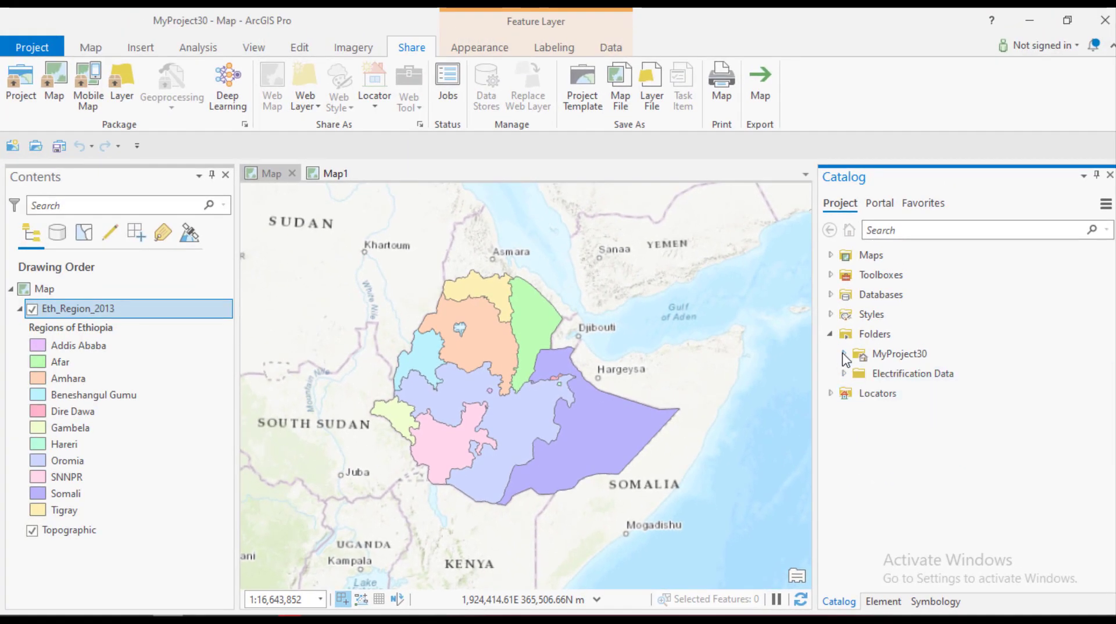
pyautogui.click(843, 354)
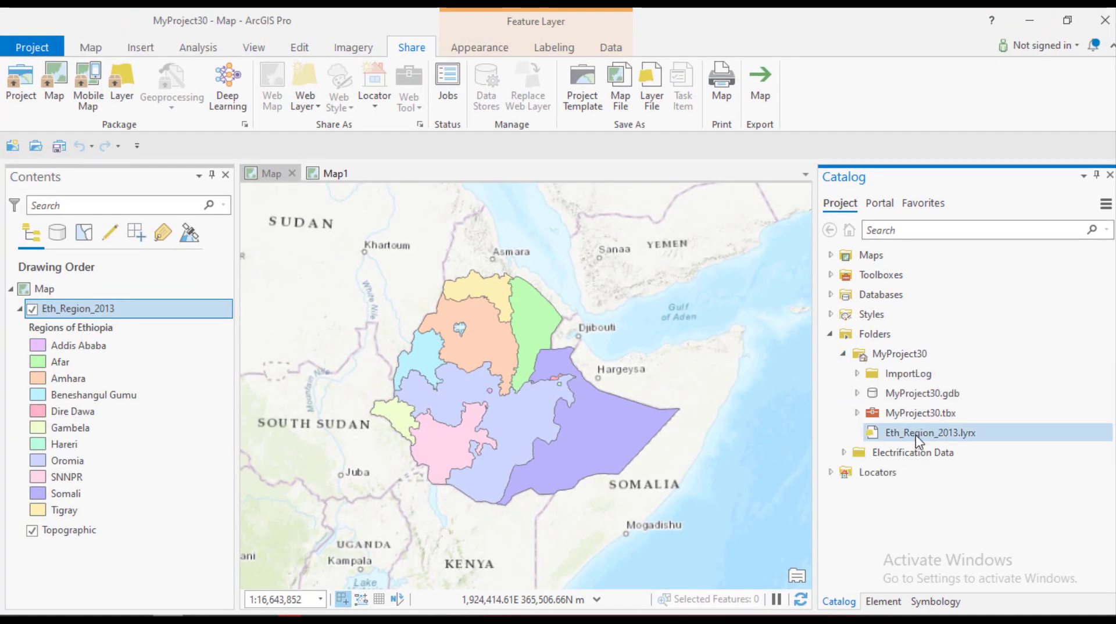
pyautogui.moveTo(921, 436)
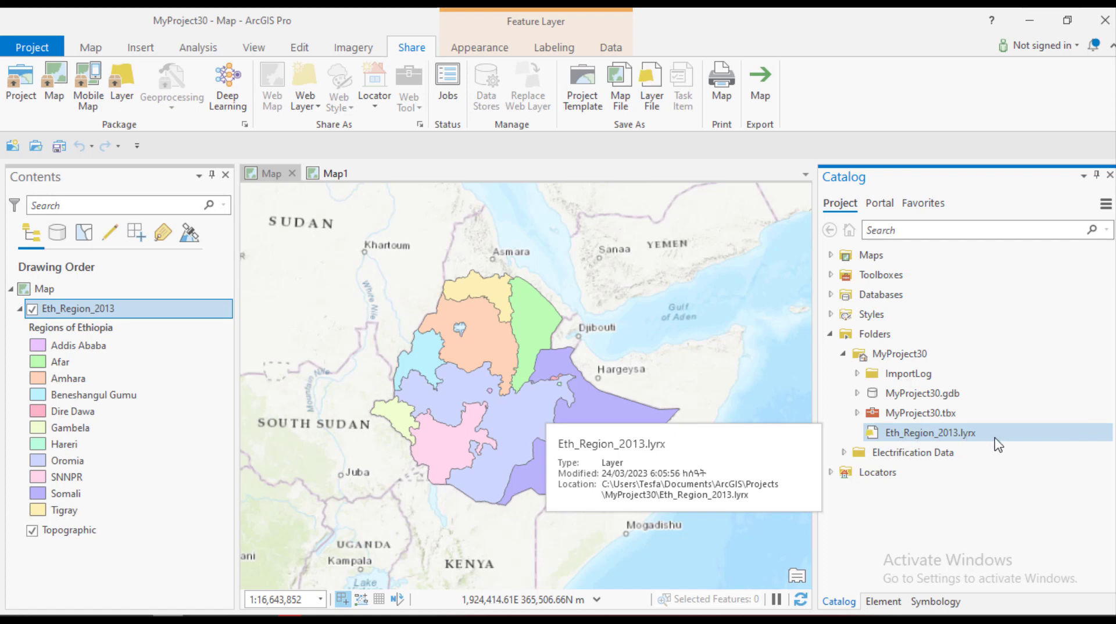
pyautogui.click(843, 354)
pyautogui.click(830, 334)
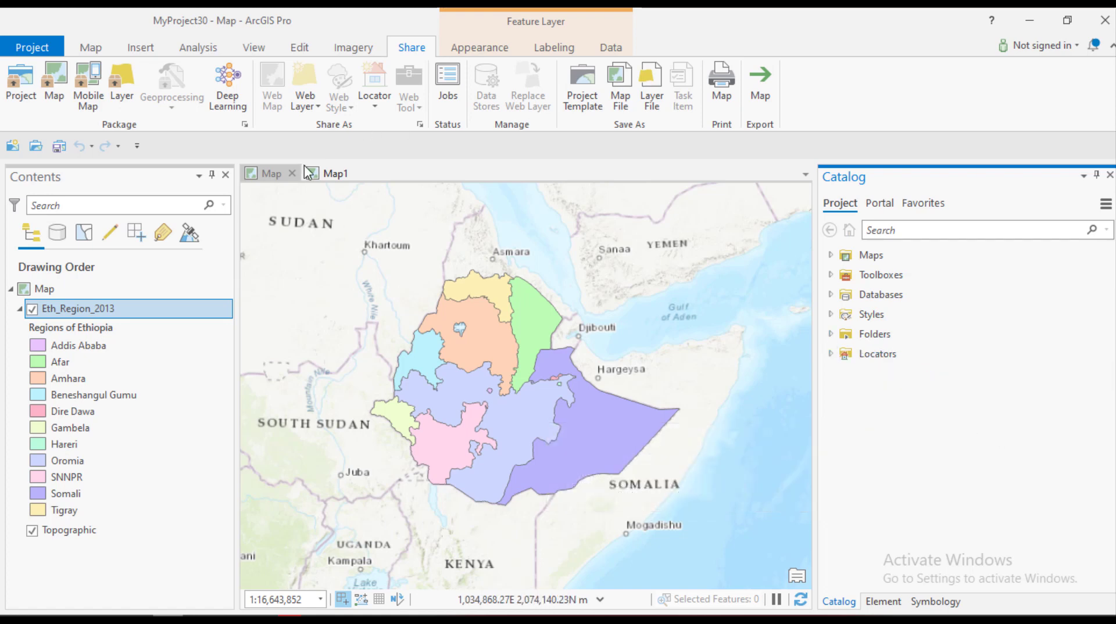
# Step: Compare the contents of Map1 with the original Map, with the project folders expanded in the catalog
pyautogui.click(325, 173)
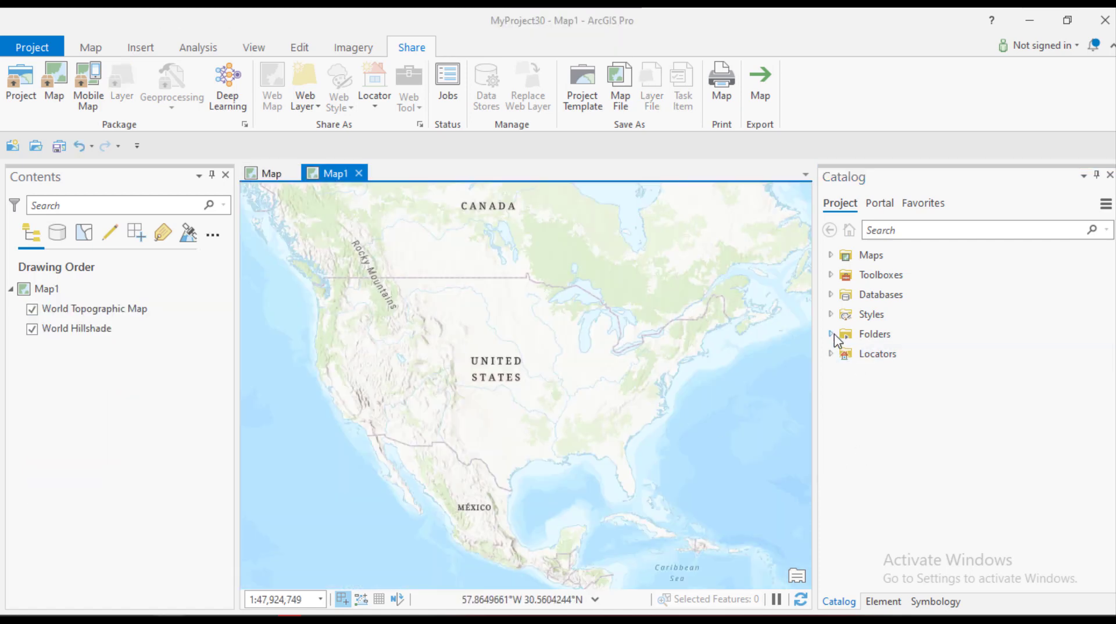
pyautogui.click(830, 334)
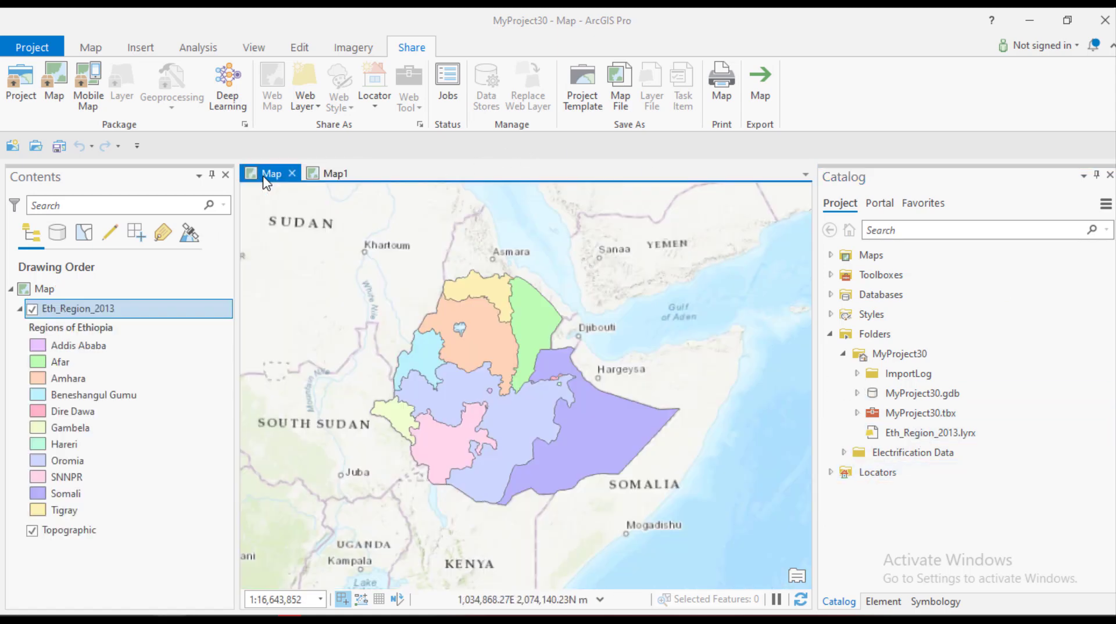
pyautogui.click(325, 173)
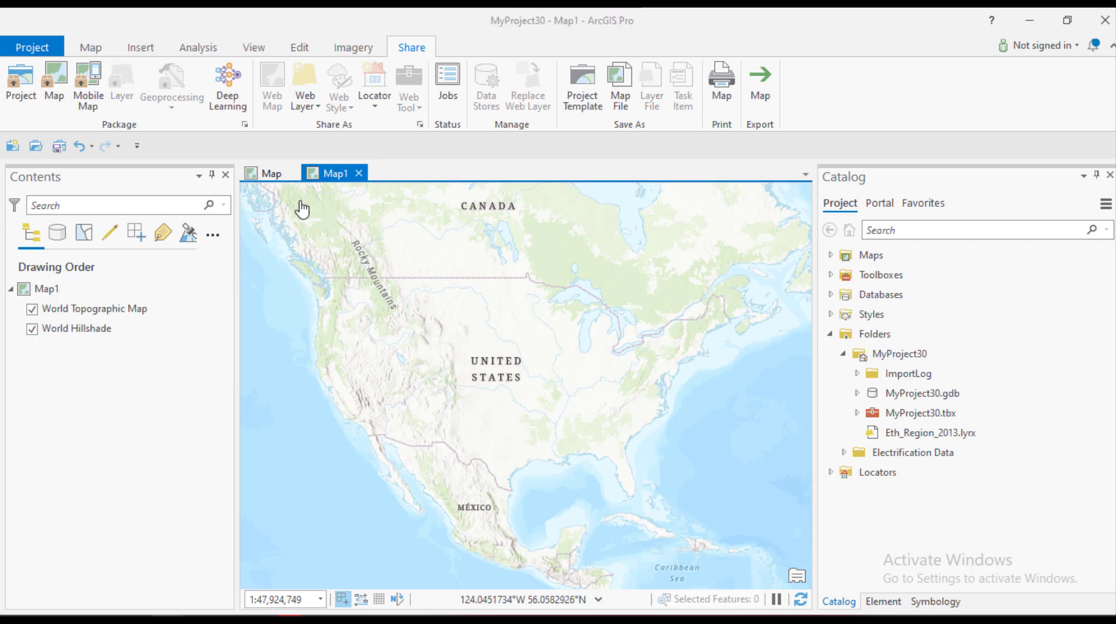
pyautogui.click(269, 173)
pyautogui.click(334, 173)
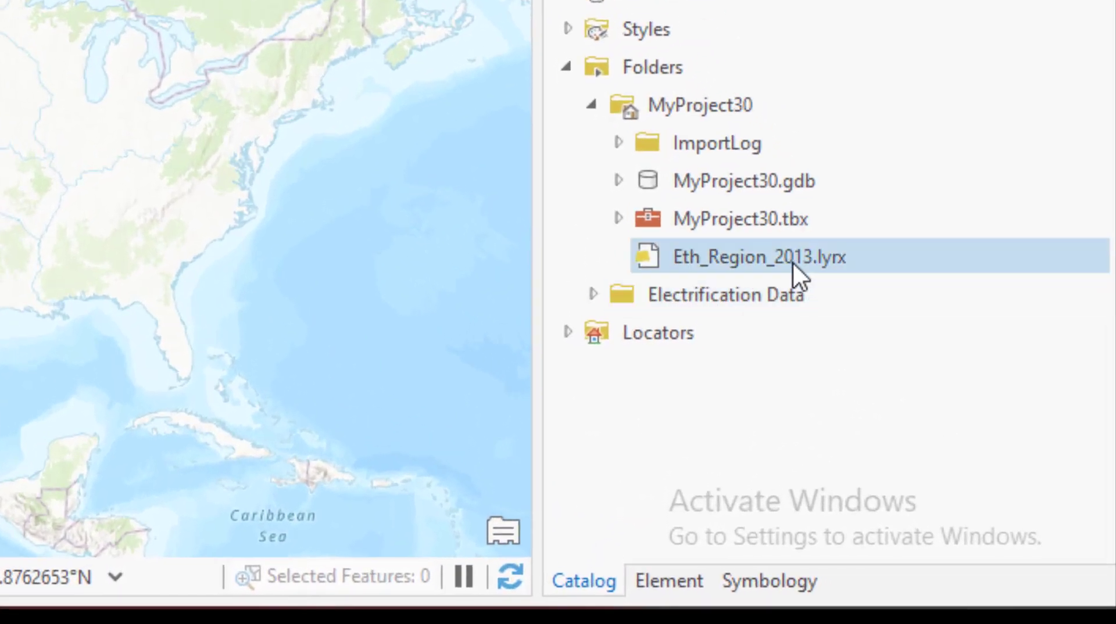
# Step: Review the details and available actions of Eth_Region_2013.lyrx in the MyProject30 folder
pyautogui.moveTo(822, 296)
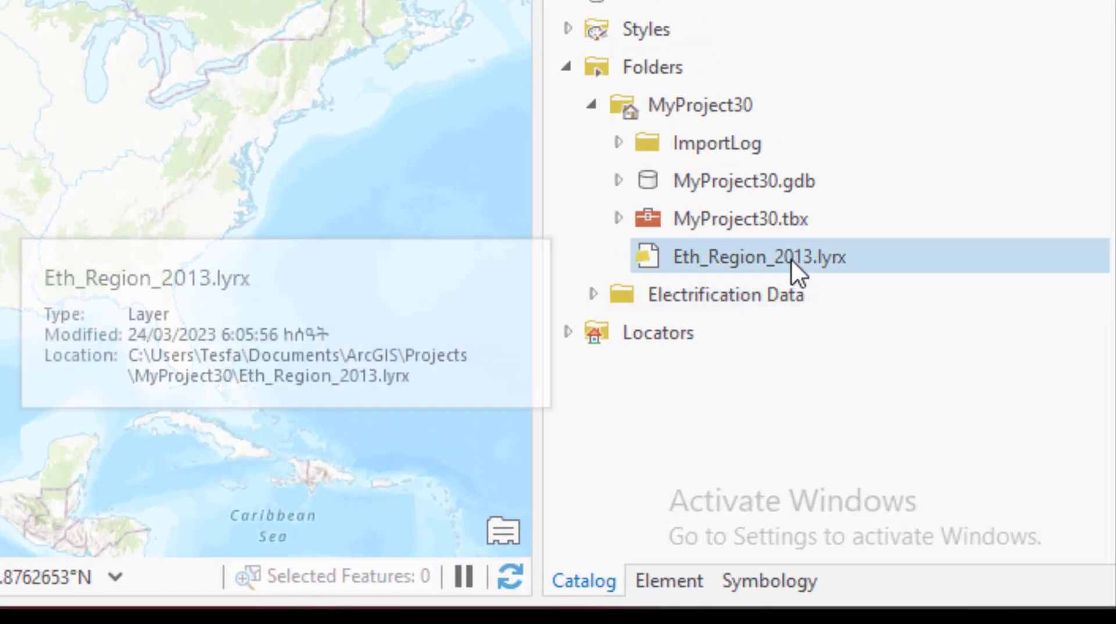
pyautogui.rightClick(761, 253)
pyautogui.press('Escape')
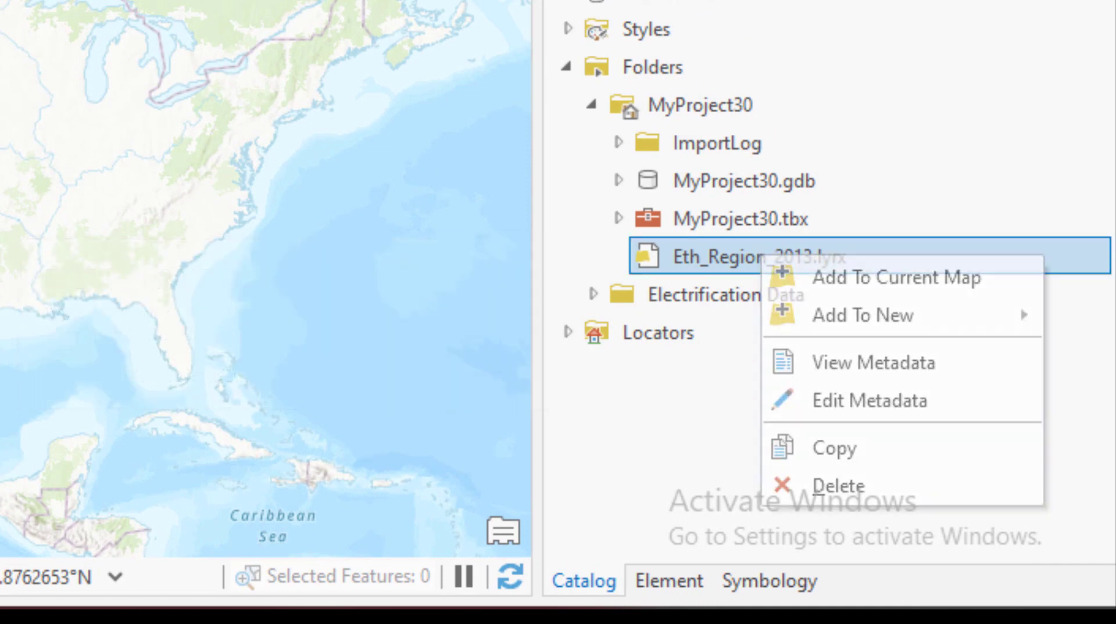
pyautogui.rightClick(740, 255)
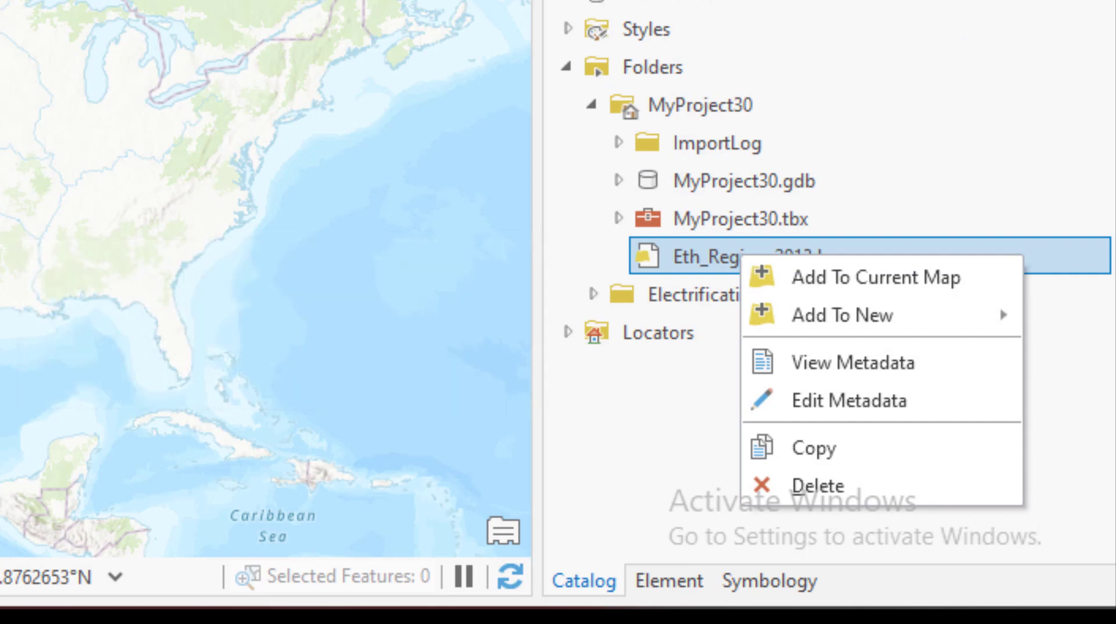
pyautogui.press('Escape')
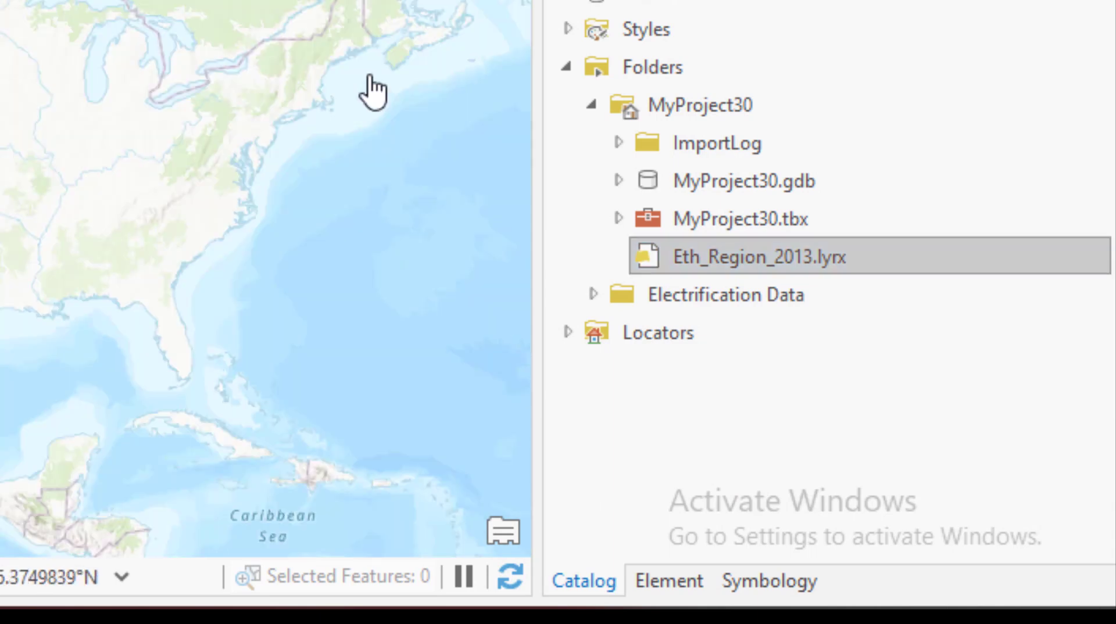
pyautogui.click(755, 256)
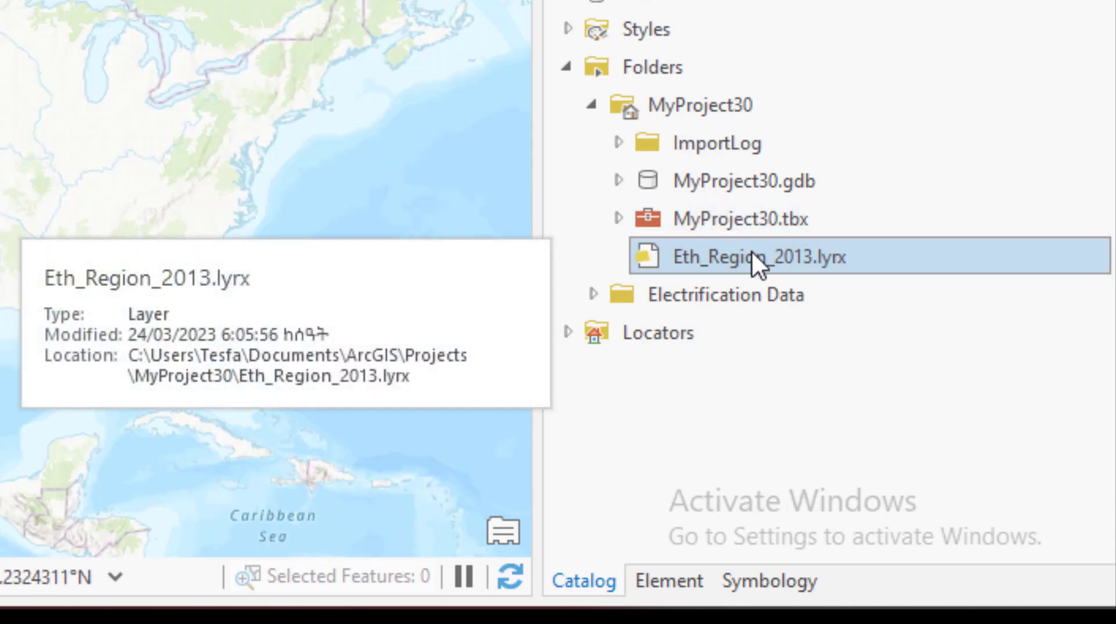
pyautogui.click(569, 66)
pyautogui.click(569, 67)
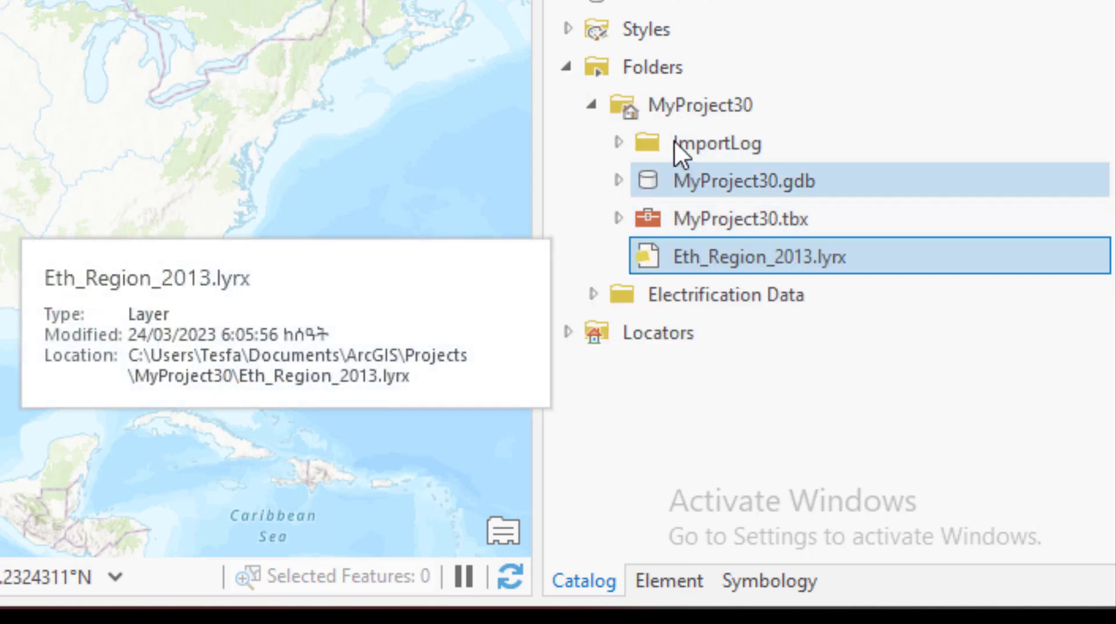
pyautogui.click(591, 109)
pyautogui.click(591, 108)
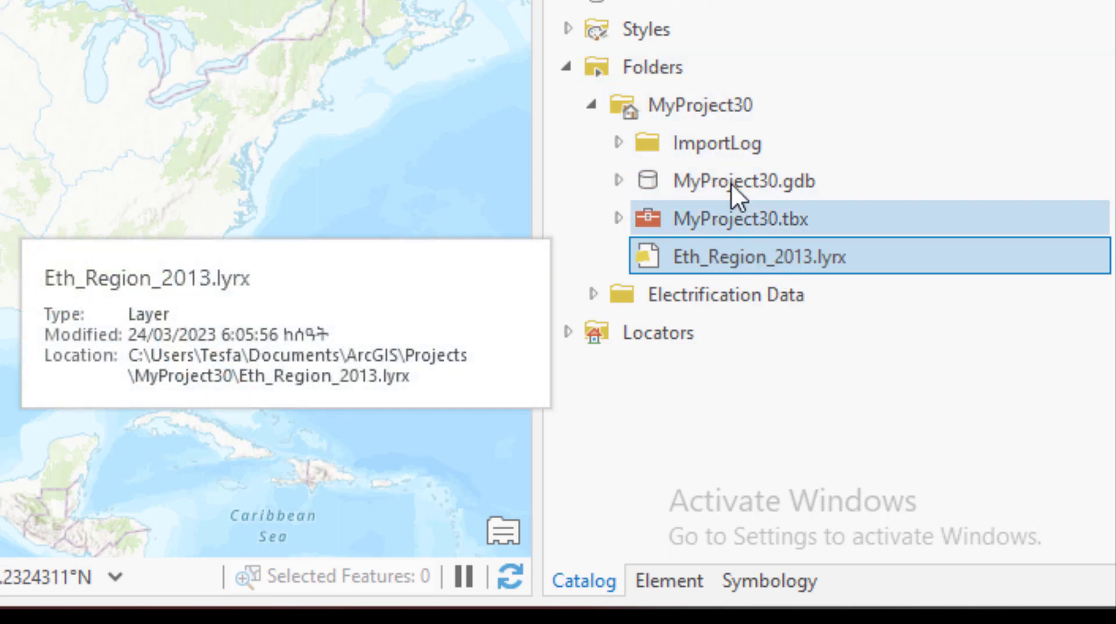
pyautogui.rightClick(736, 255)
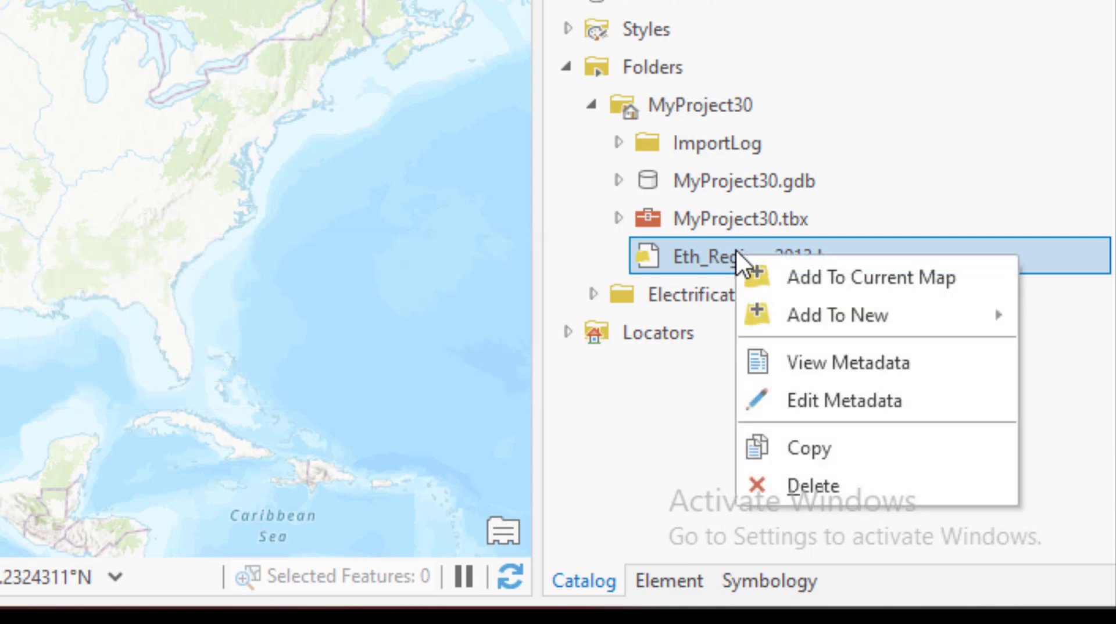
pyautogui.click(879, 111)
# Step: Add the Eth_Region_2013.lyrx layer file from the MyProject30 folder to a new map
pyautogui.click(744, 255)
pyautogui.rightClick(743, 256)
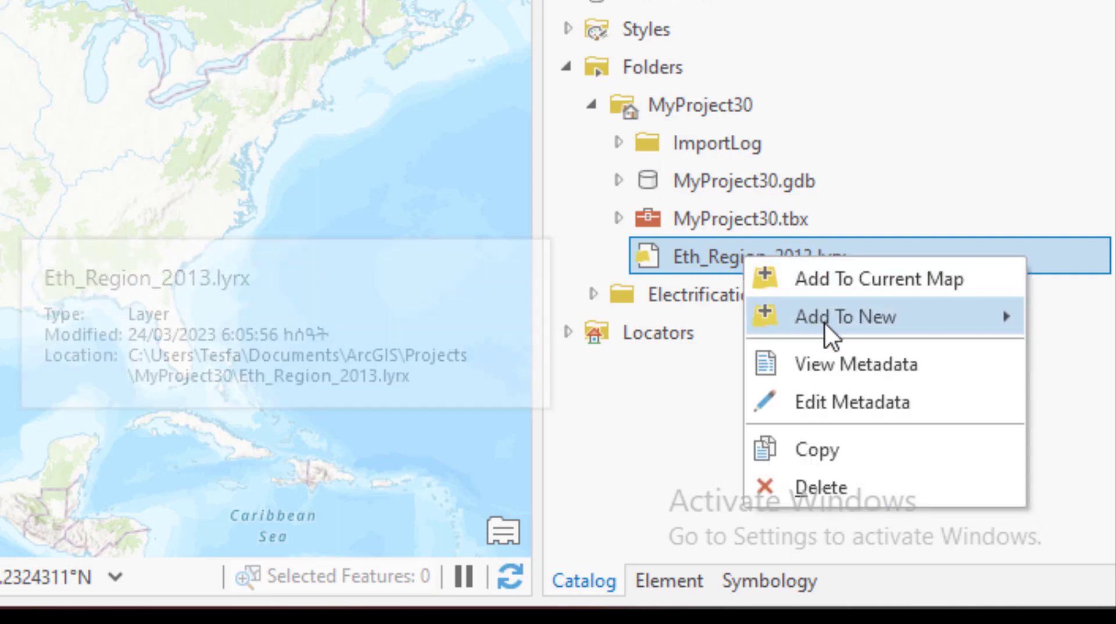
pyautogui.moveTo(828, 331)
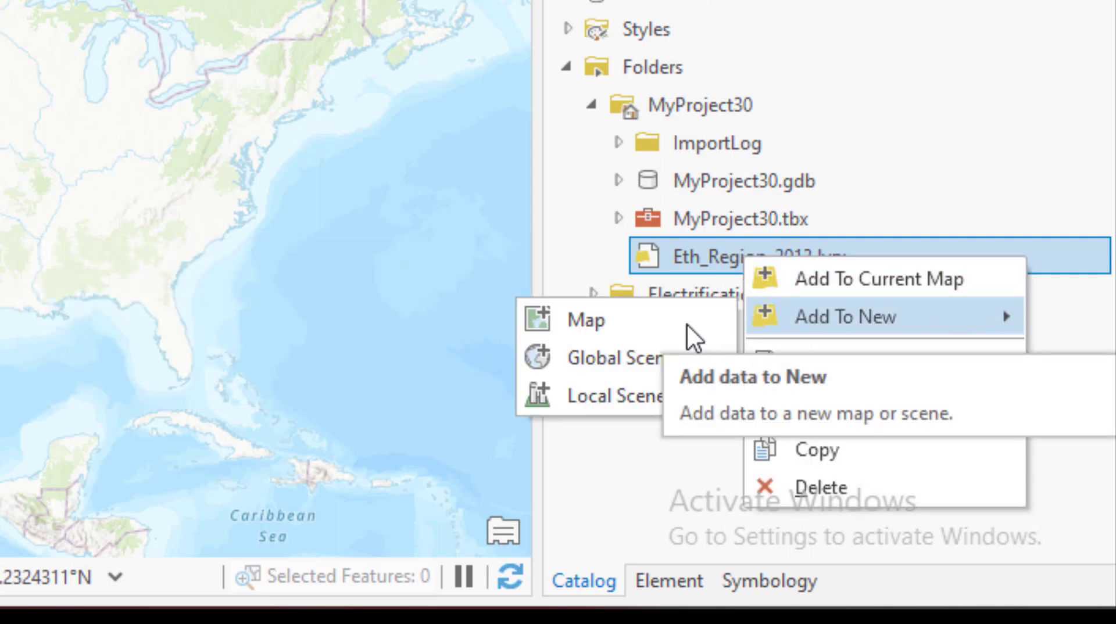
pyautogui.click(594, 321)
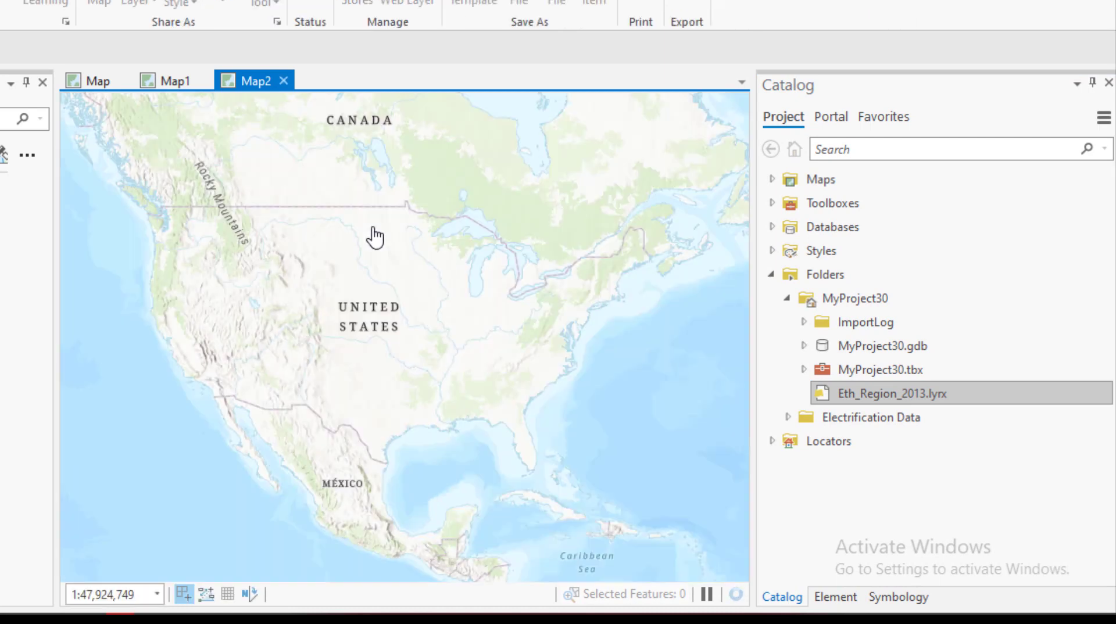
pyautogui.click(22, 243)
pyautogui.press('Delete')
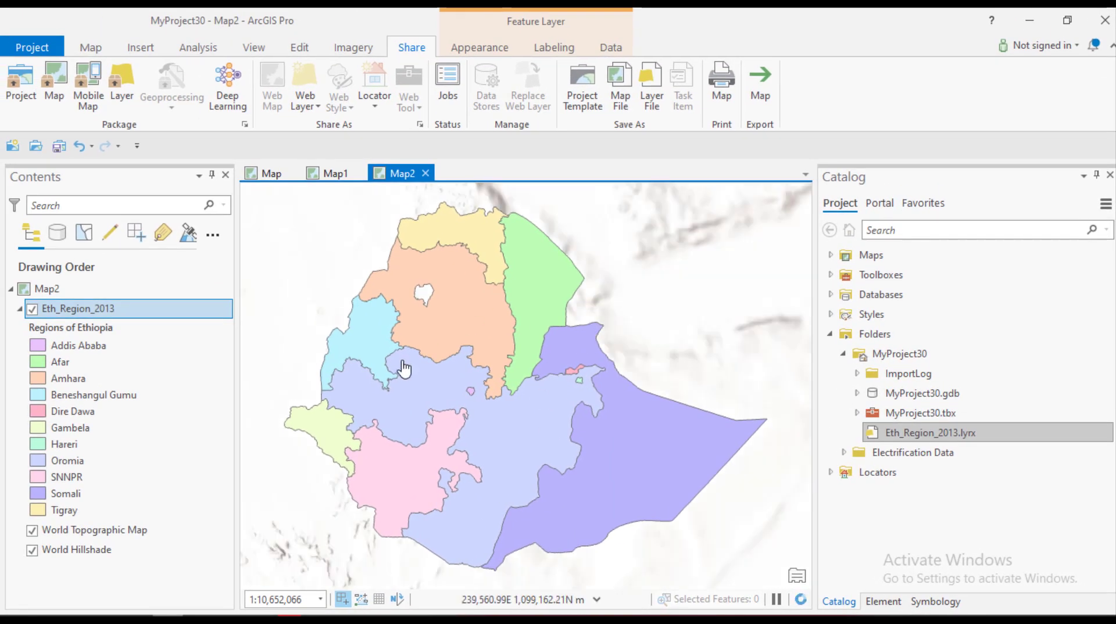
pyautogui.click(110, 328)
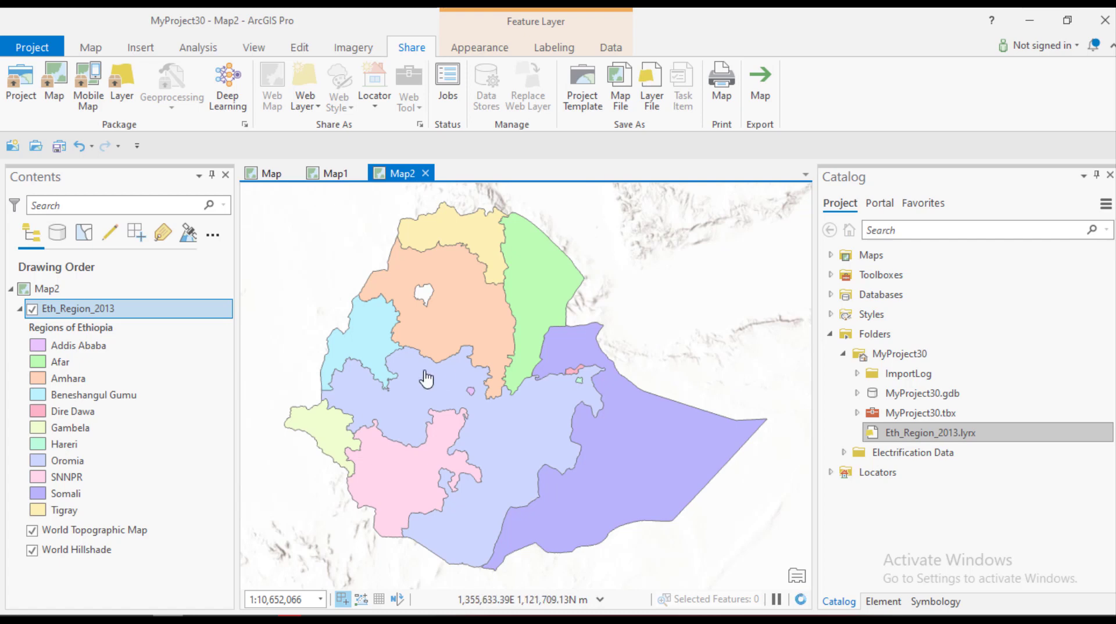
# Step: Compare the Eth_Region_2013 layer's symbology in Map2 with that in the original Map
pyautogui.click(270, 176)
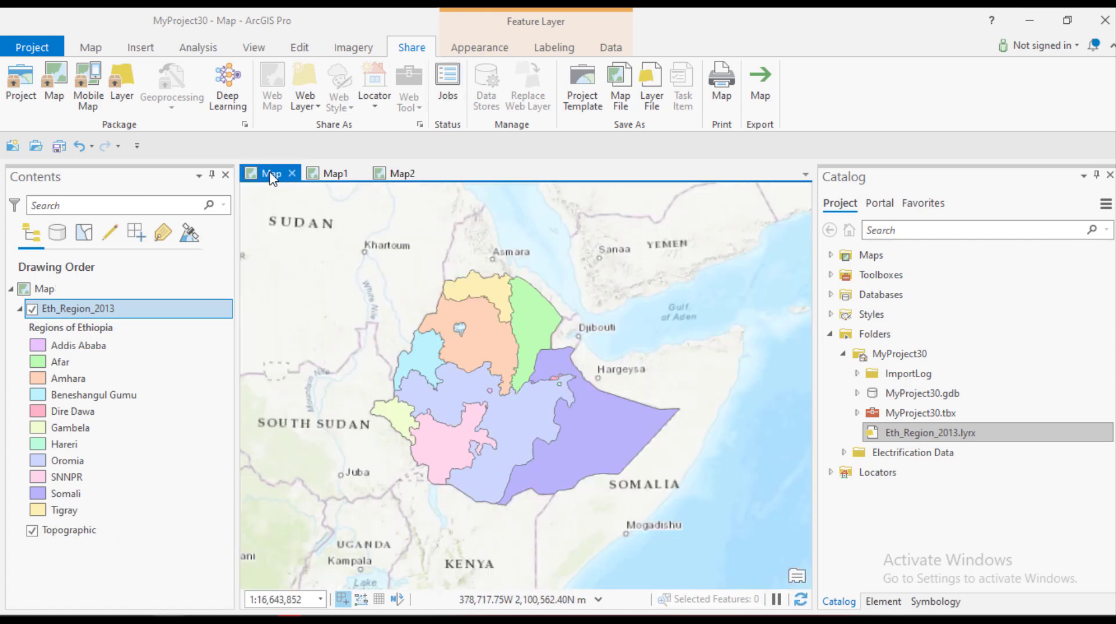
pyautogui.click(394, 172)
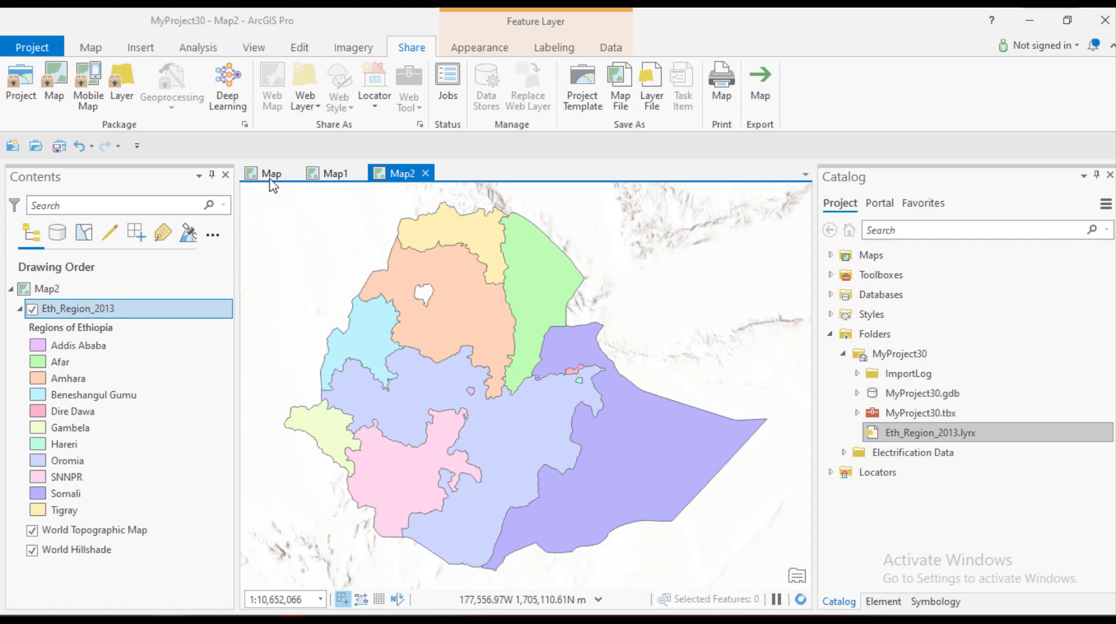
pyautogui.click(267, 174)
pyautogui.click(403, 176)
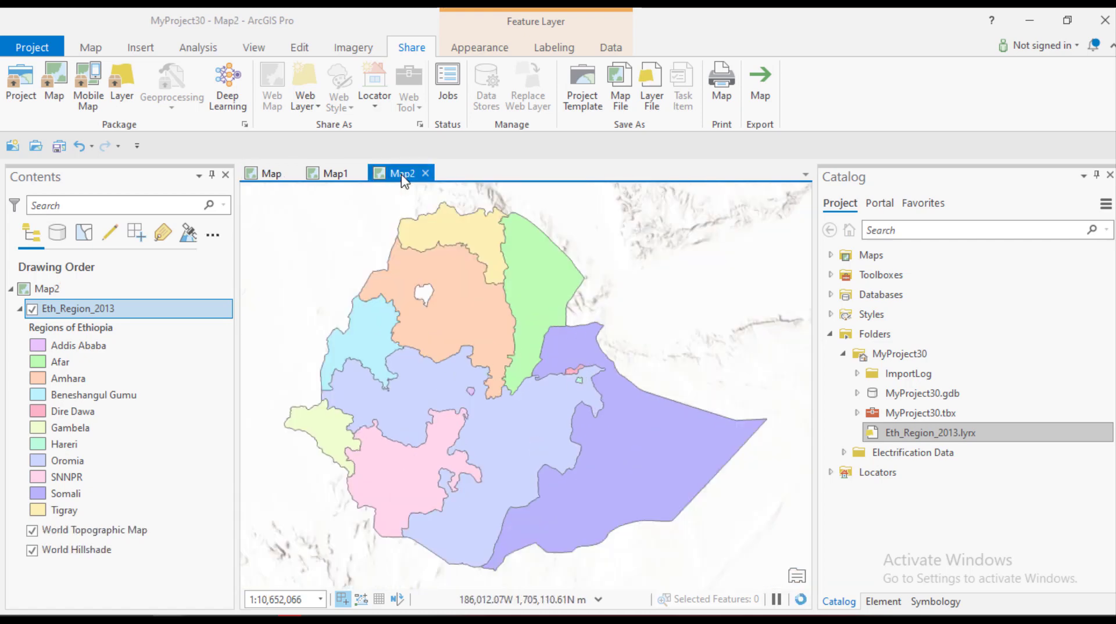
pyautogui.click(267, 175)
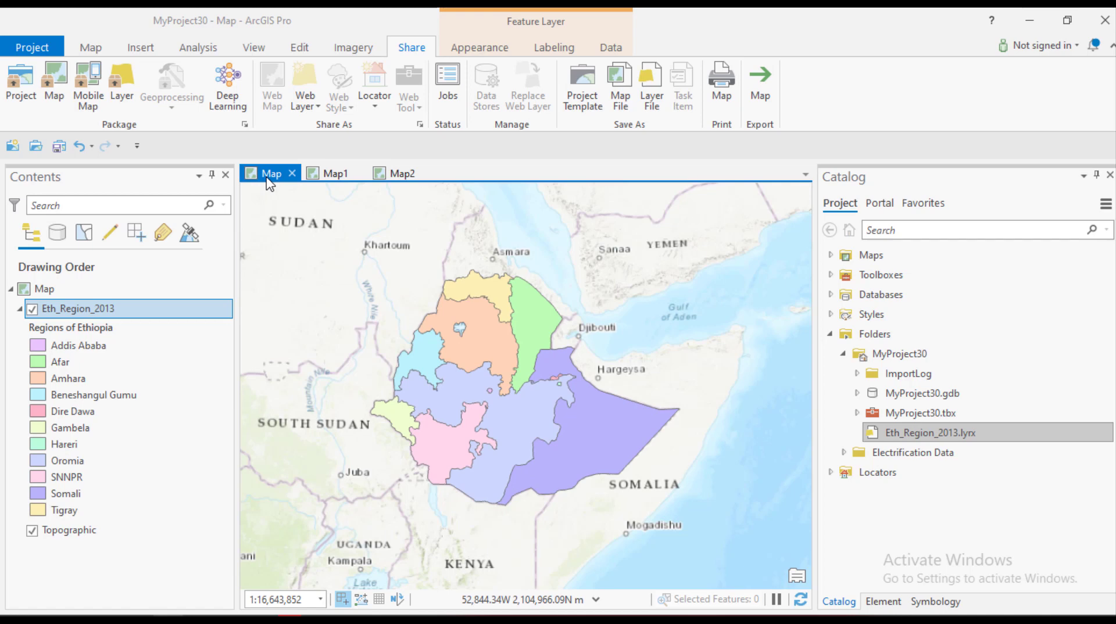
# Step: Compare Map2 with the original Map once more and review the actions available for the original Map
pyautogui.click(391, 178)
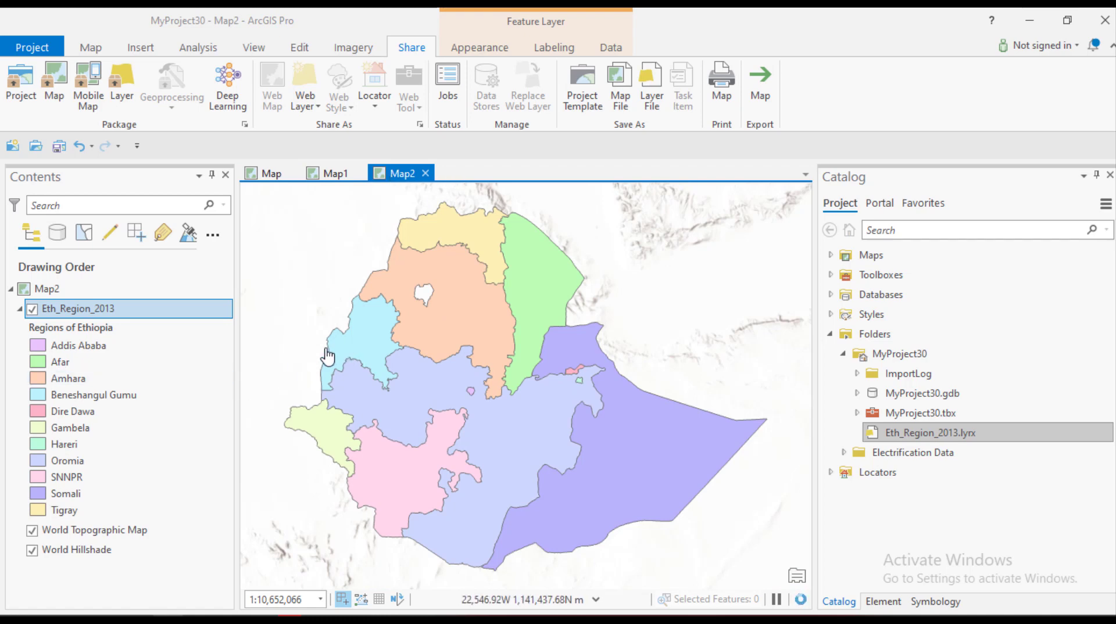
pyautogui.click(265, 174)
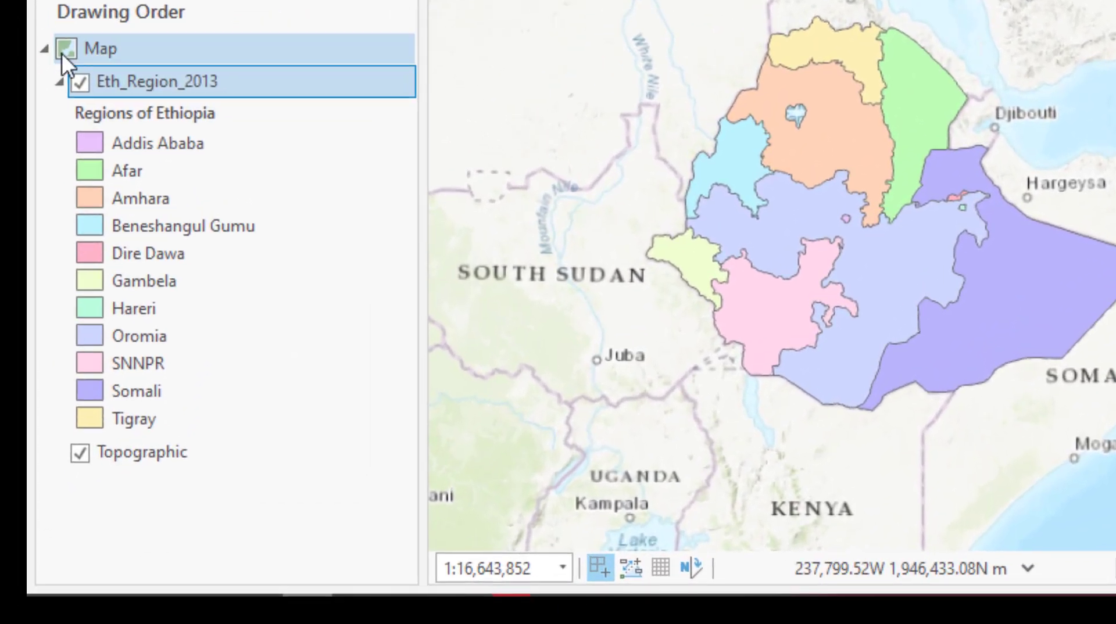
pyautogui.click(70, 170)
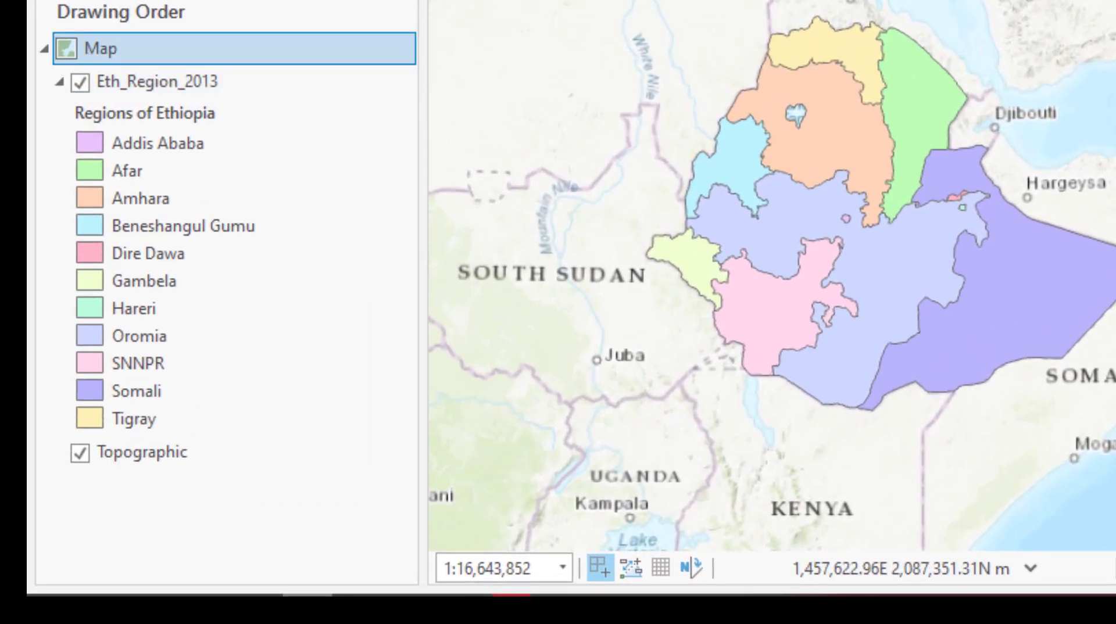
pyautogui.rightClick(129, 50)
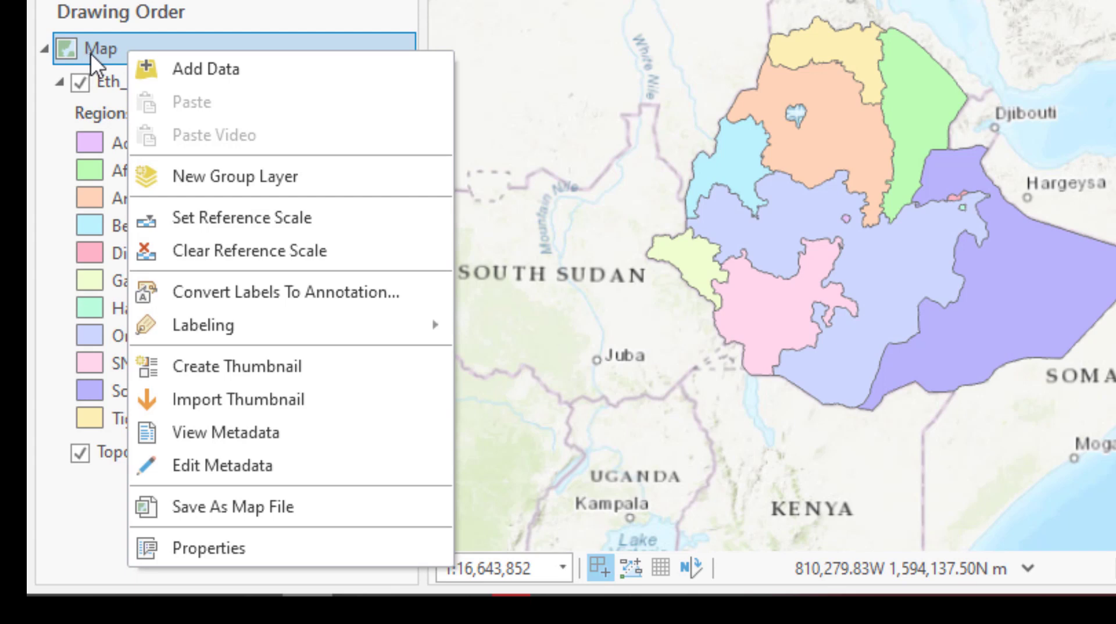
pyautogui.press('Escape')
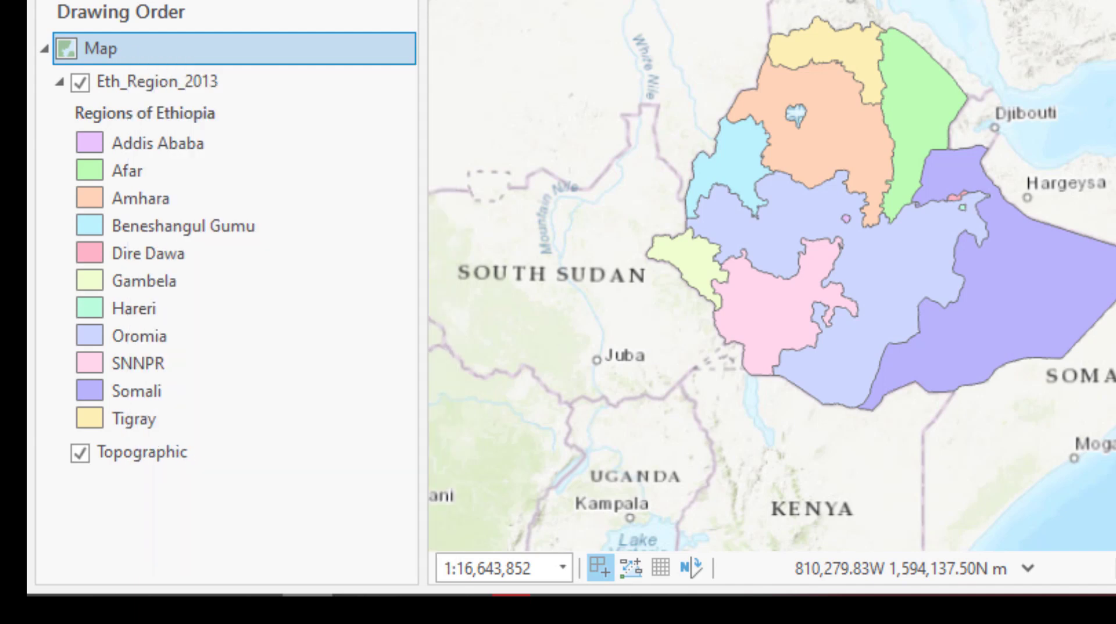
pyautogui.rightClick(117, 48)
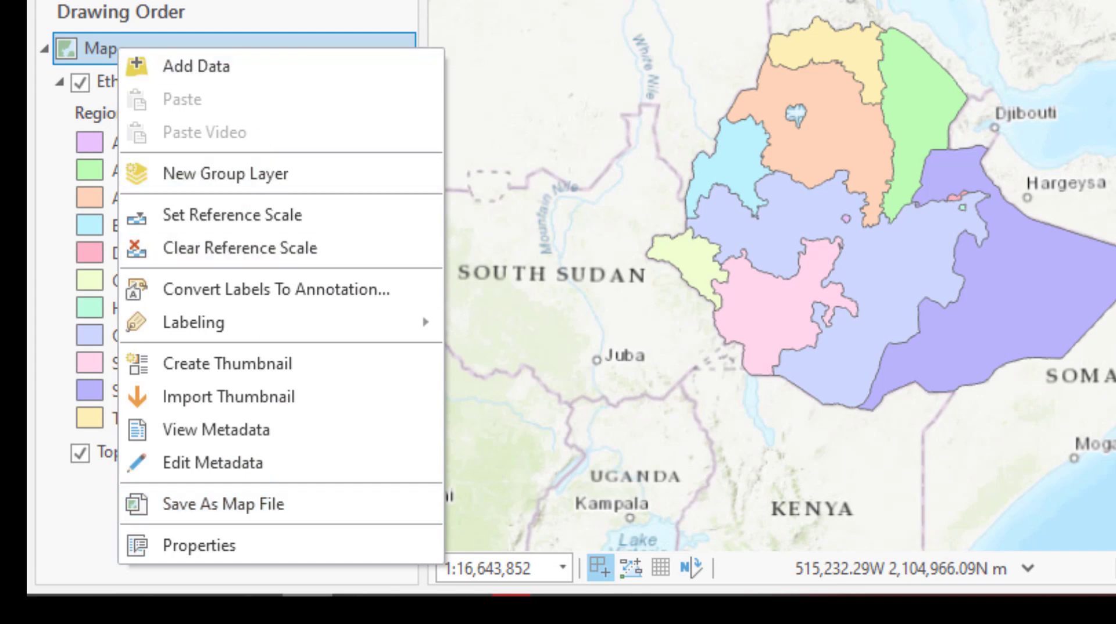
pyautogui.press('Escape')
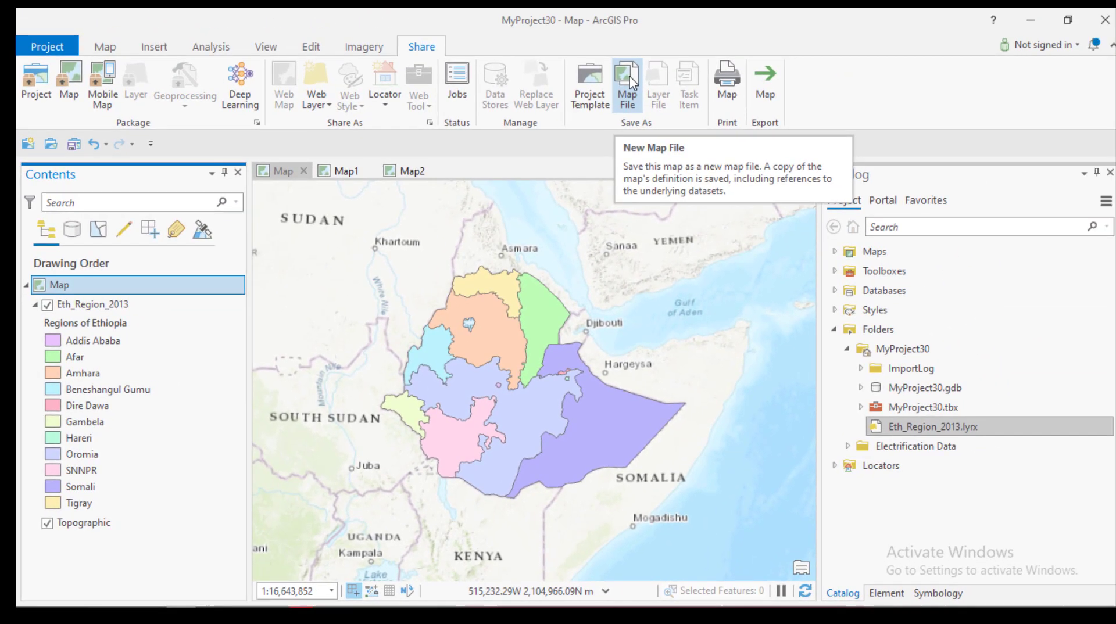
# Step: Save the original Map as the map file Map.mapx in the MyProject30 folder and locate the file in the catalog
pyautogui.click(627, 84)
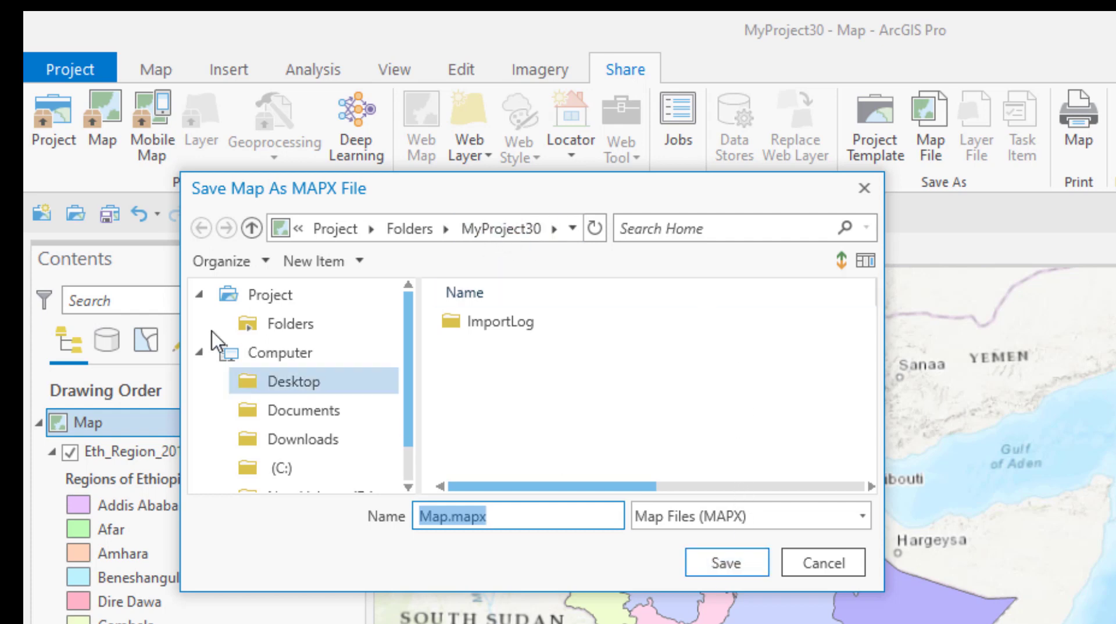
pyautogui.click(512, 516)
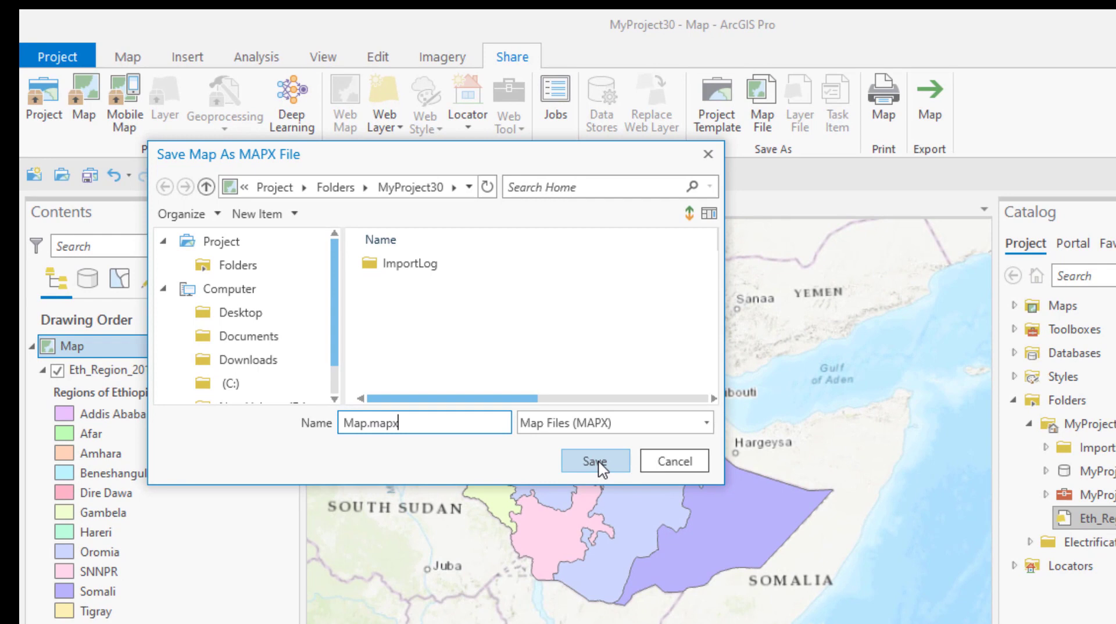
pyautogui.click(599, 462)
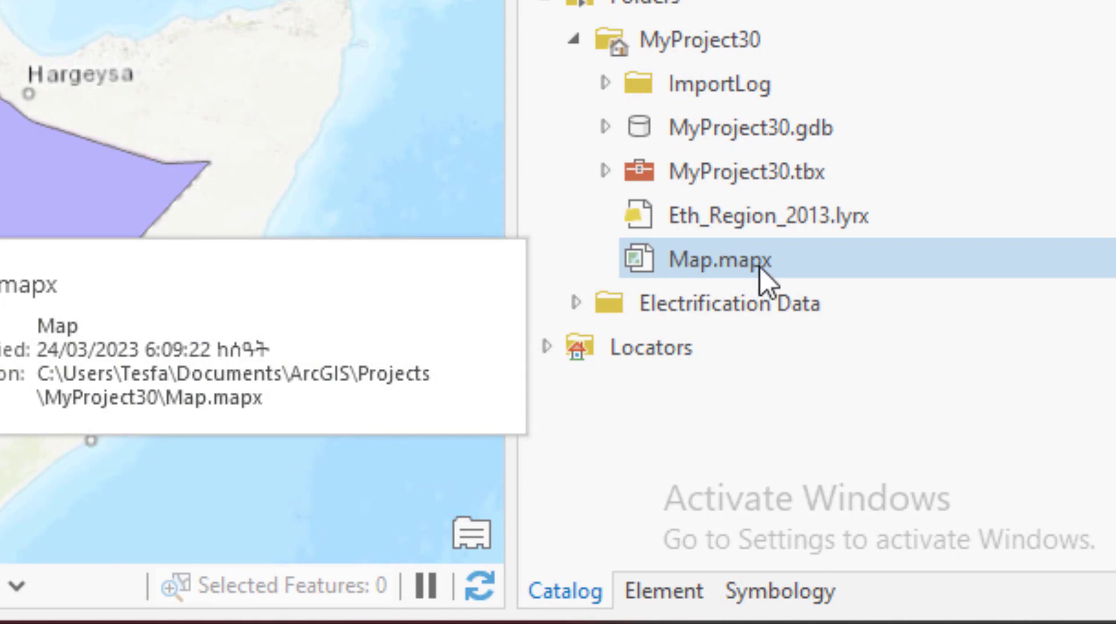
pyautogui.click(546, 3)
pyautogui.click(586, 39)
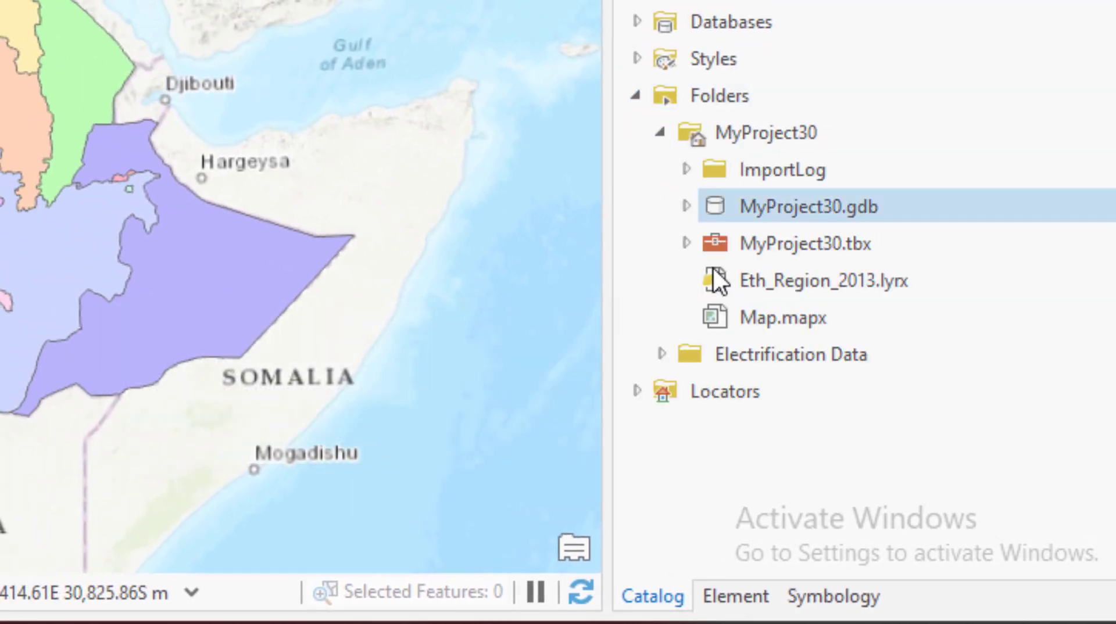
pyautogui.click(753, 318)
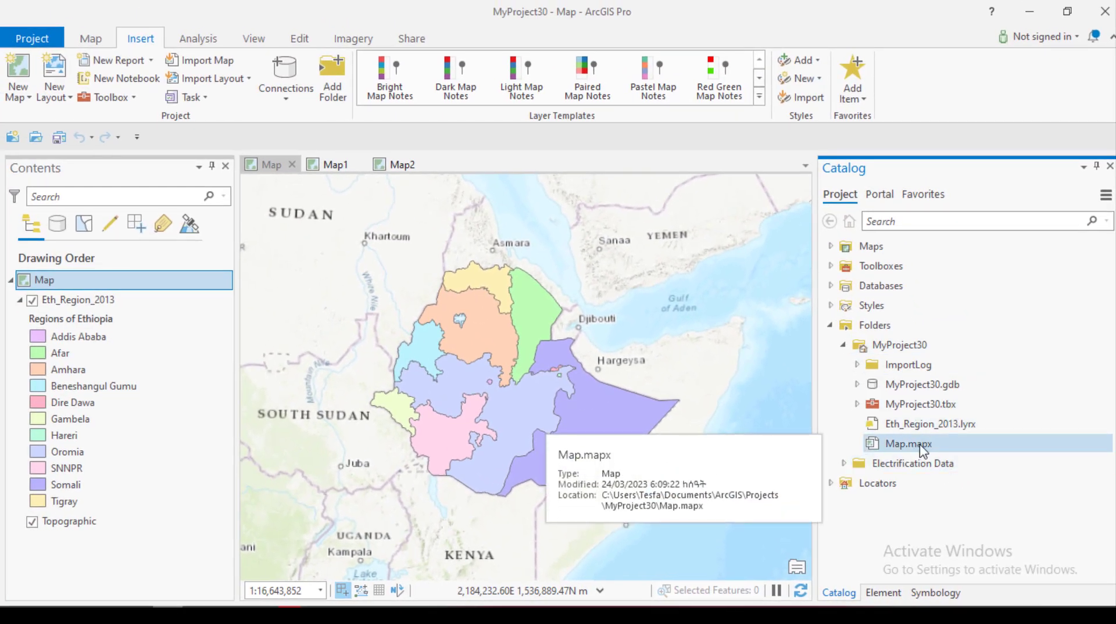
# Step: With Map1 active, import the Map.mapx map file from the MyProject30 folder into the project
pyautogui.click(332, 164)
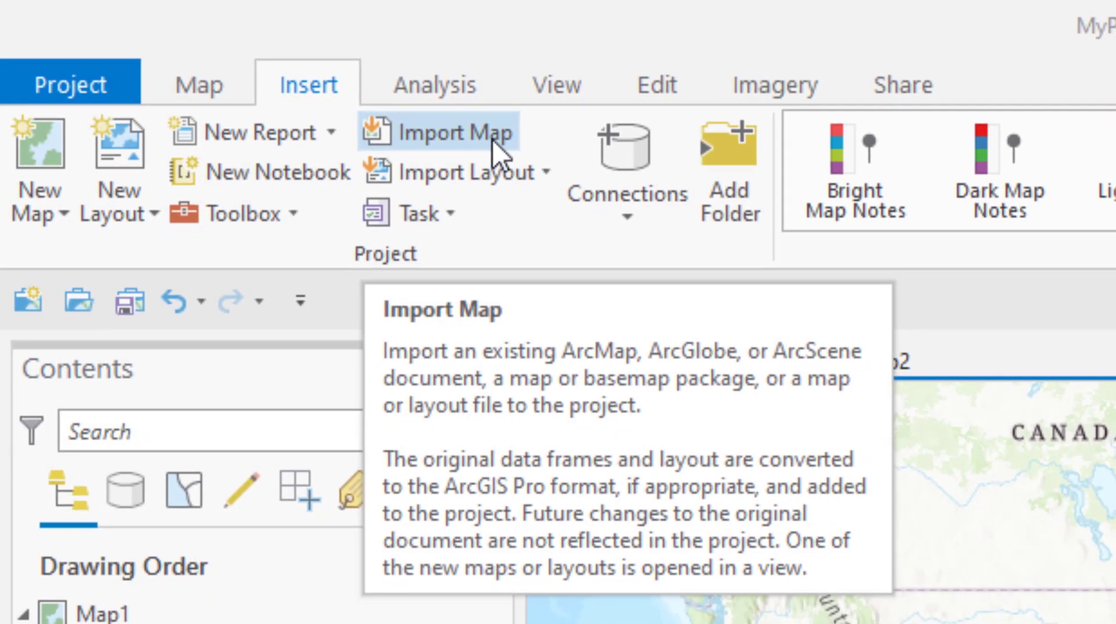
pyautogui.click(493, 140)
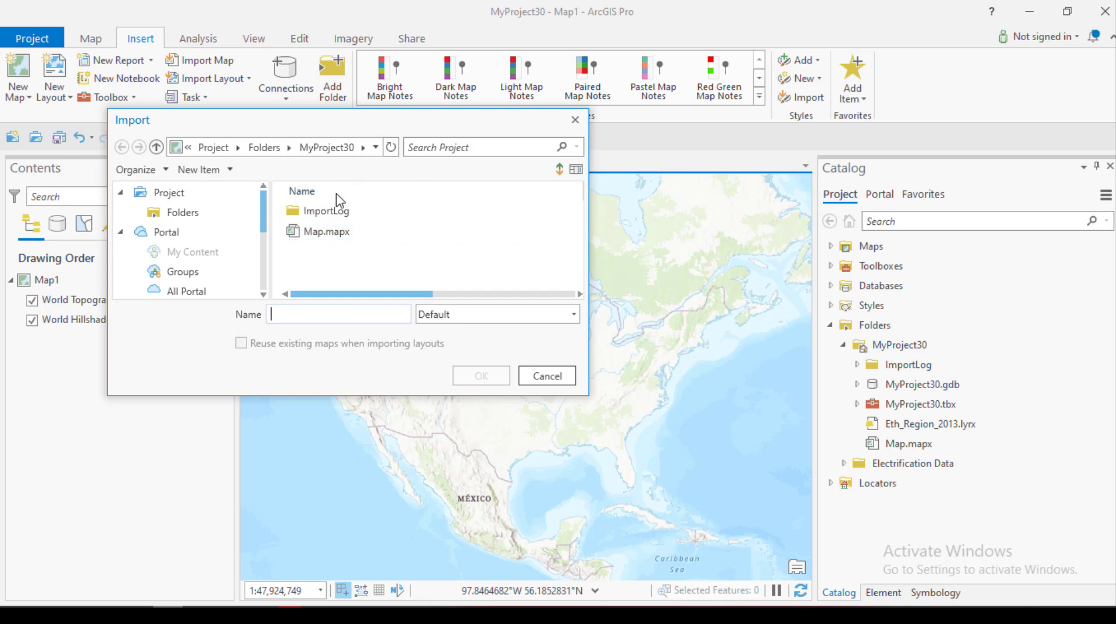
pyautogui.click(321, 232)
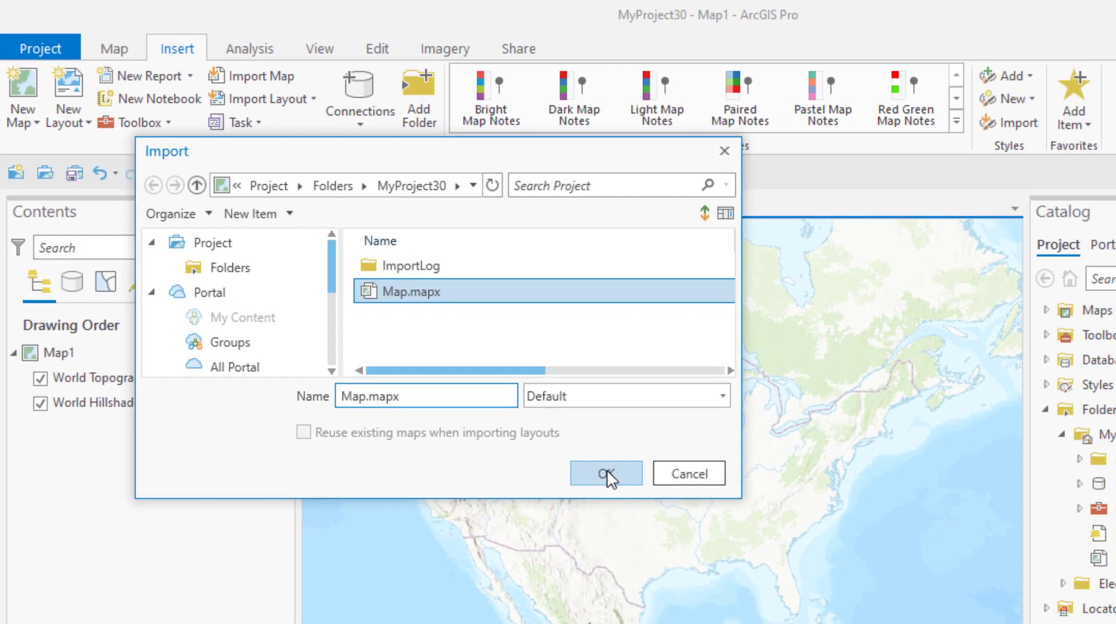
pyautogui.click(607, 472)
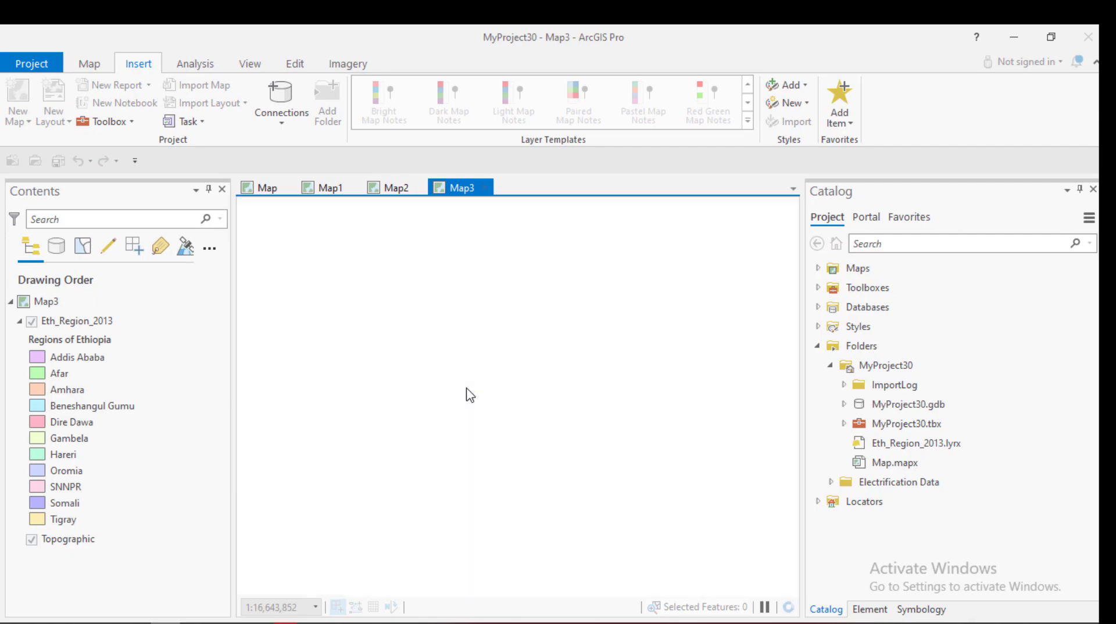